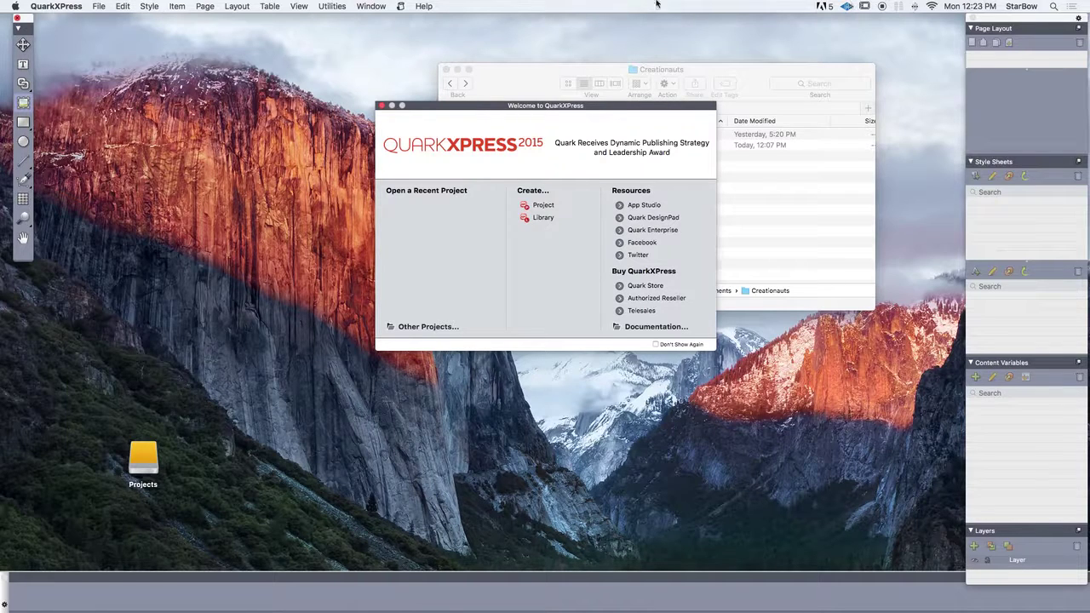
# Create a new default Letter layout and draw a picture box filling the page margins
pyautogui.click(559, 207)
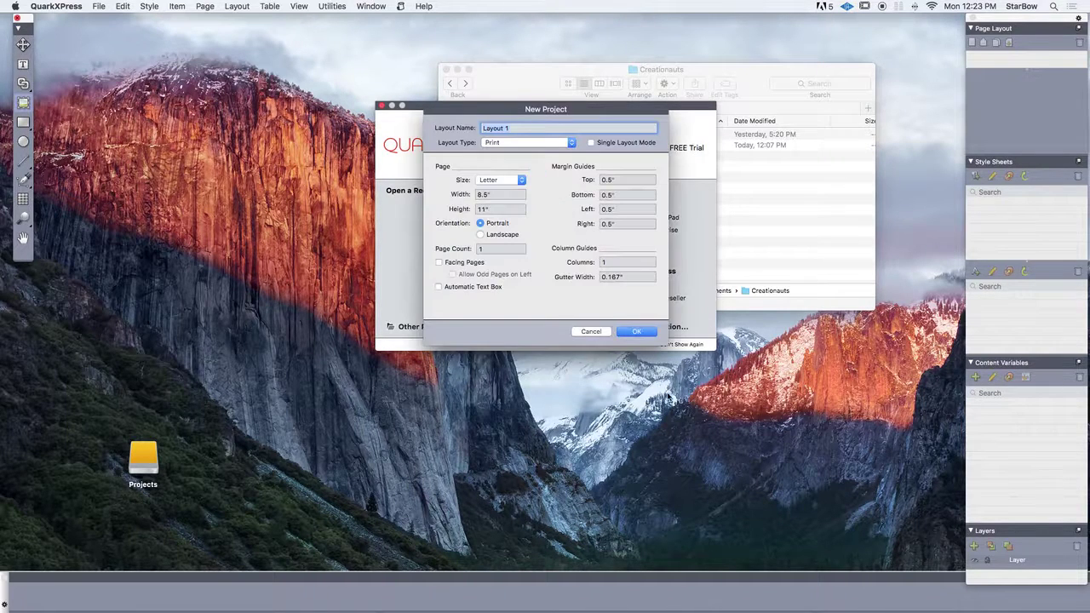
pyautogui.click(641, 332)
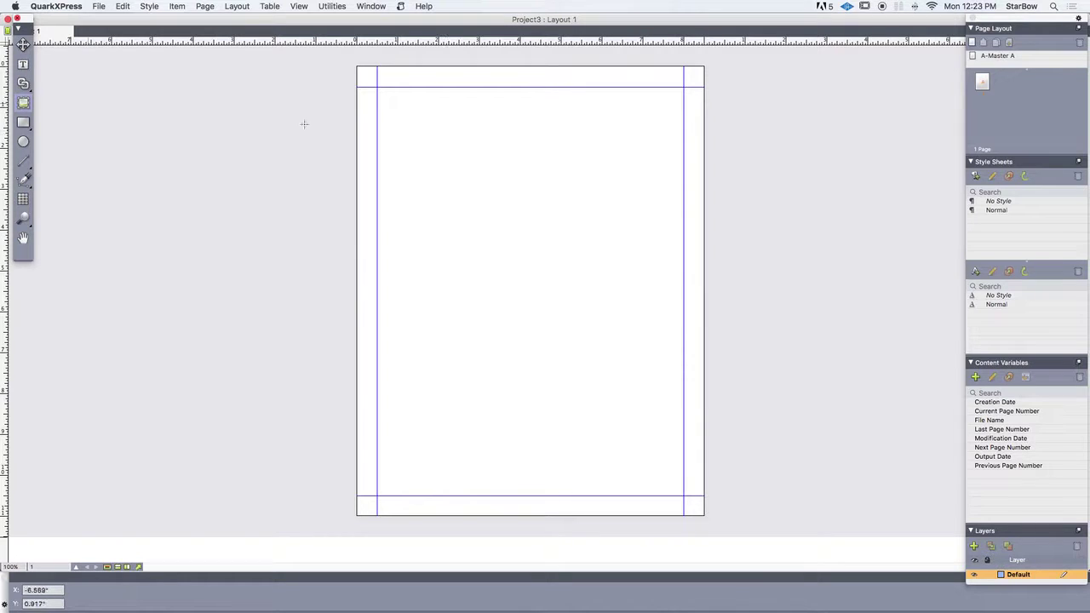
pyautogui.click(397, 106)
pyautogui.moveTo(397, 106); pyautogui.dragTo(672, 490)
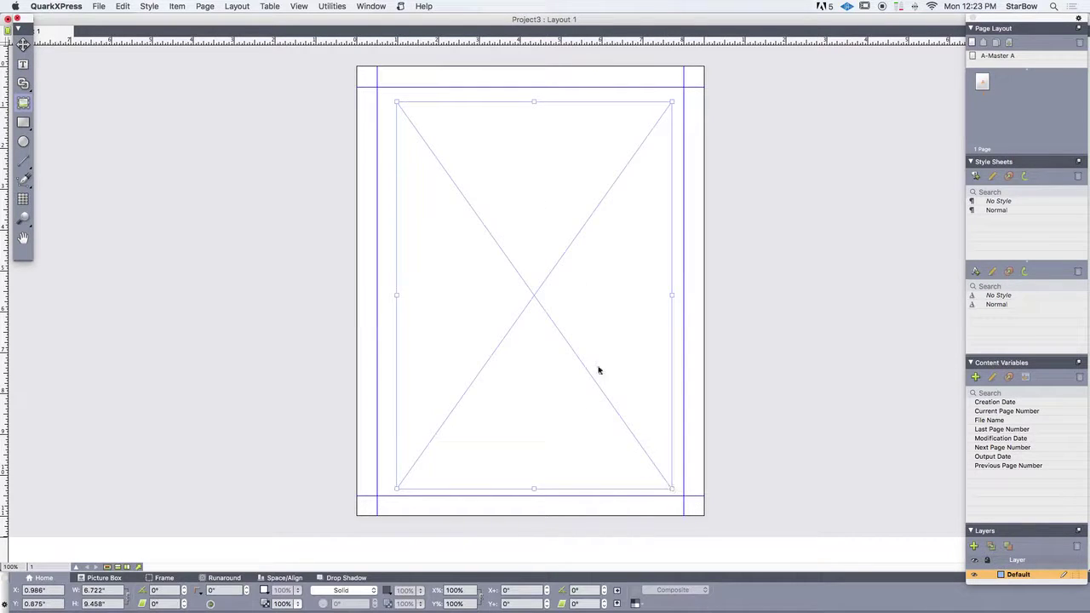
# Nudge the picture box slightly up to X 1", Y 0.771"
pyautogui.click(540, 193)
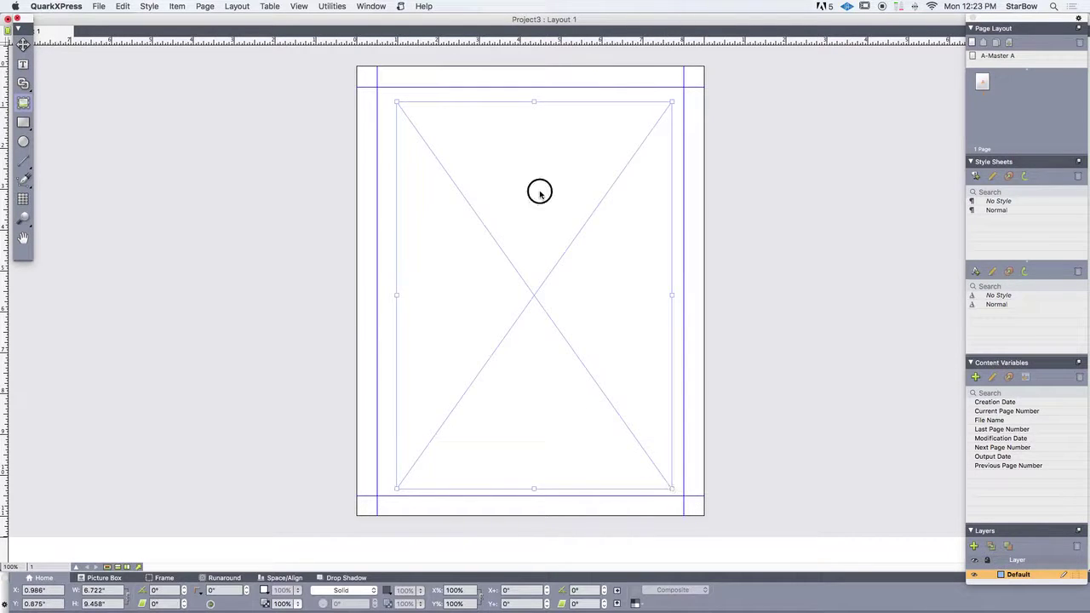
pyautogui.click(23, 44)
pyautogui.click(571, 177)
pyautogui.moveTo(570, 177); pyautogui.dragTo(570, 174)
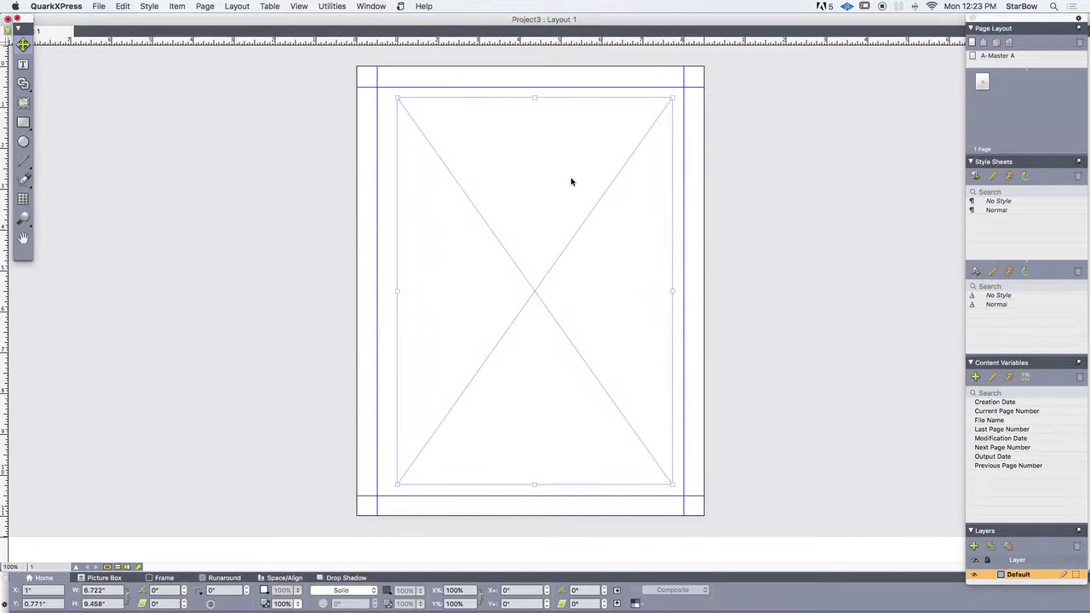
# Import page 6 of userguide.pdf (Xbox pad controls) into the box, offset down-right
pyautogui.click(99, 7)
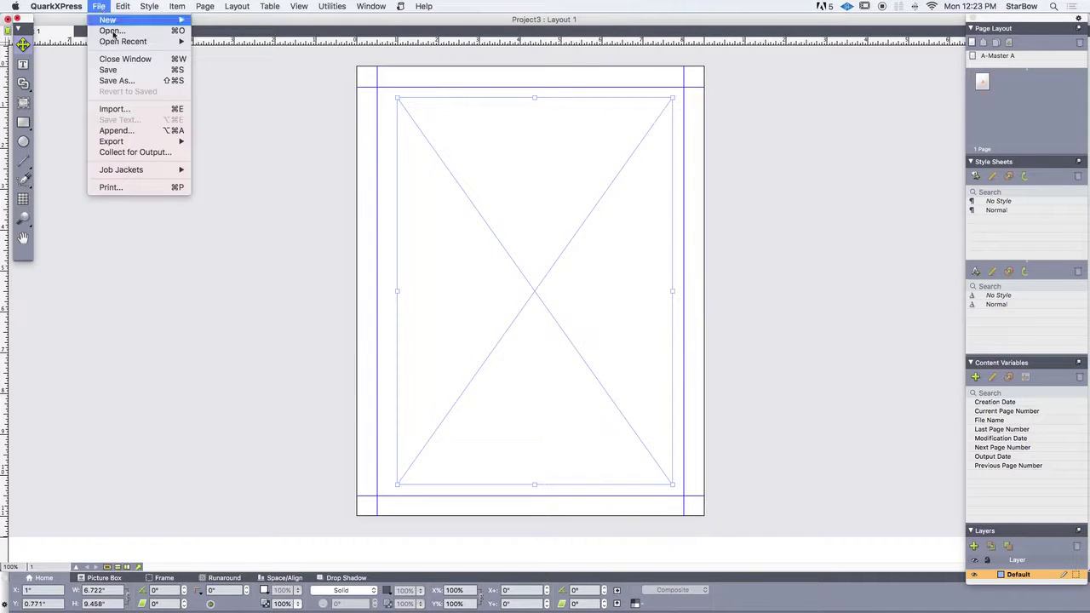
pyautogui.click(125, 112)
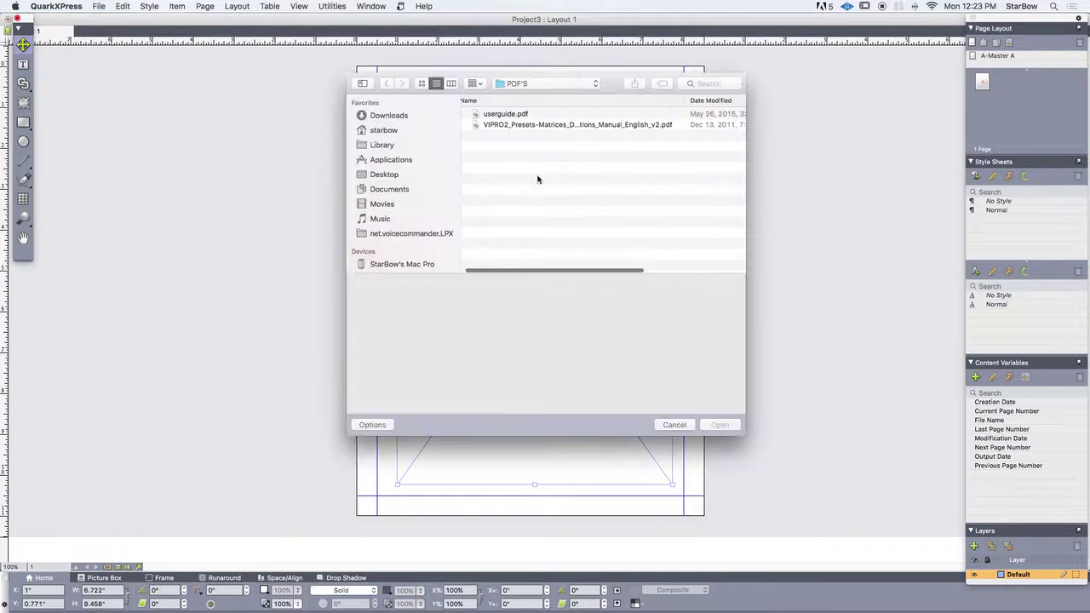
pyautogui.click(494, 113)
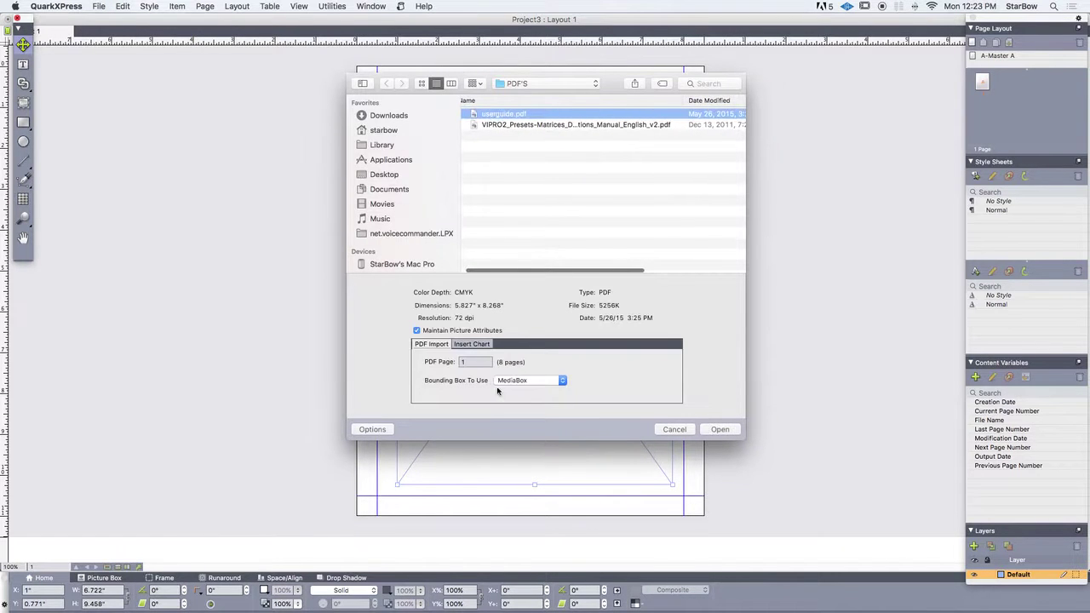
pyautogui.click(468, 363)
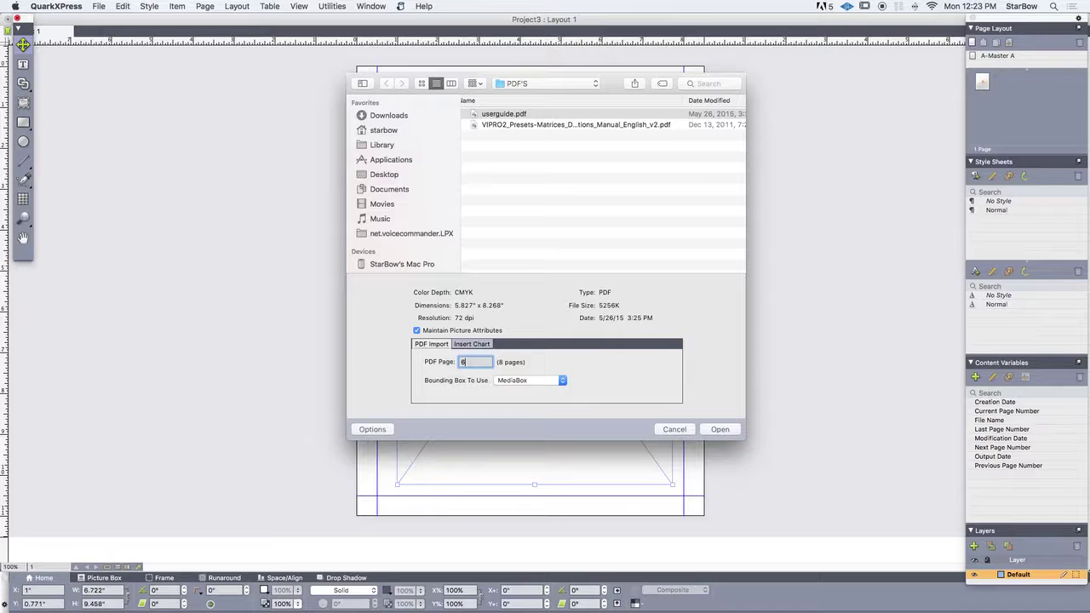
pyautogui.click(719, 430)
pyautogui.moveTo(586, 248); pyautogui.dragTo(596, 268)
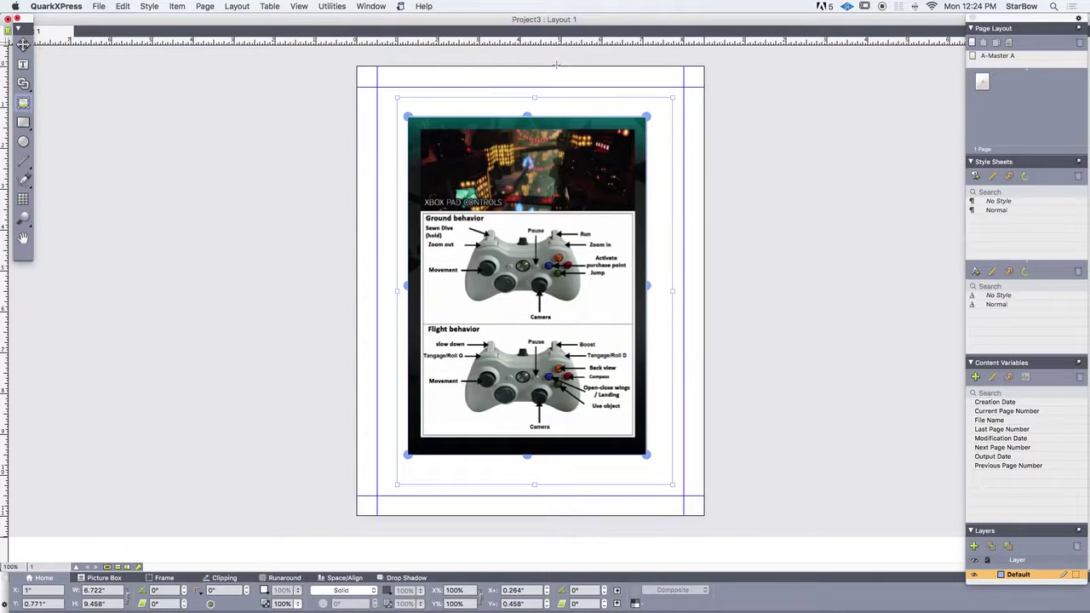
# Quit QuarkXPress without saving and open Applications > QuarkXPress 2015 > XTensions in Finder
pyautogui.press('super+q')
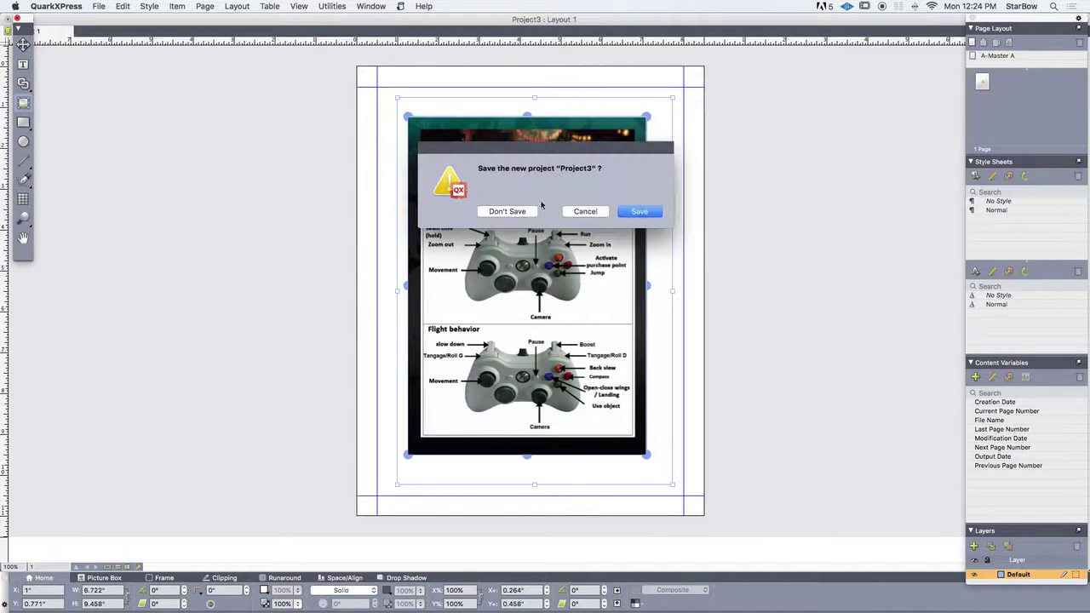
pyautogui.click(508, 211)
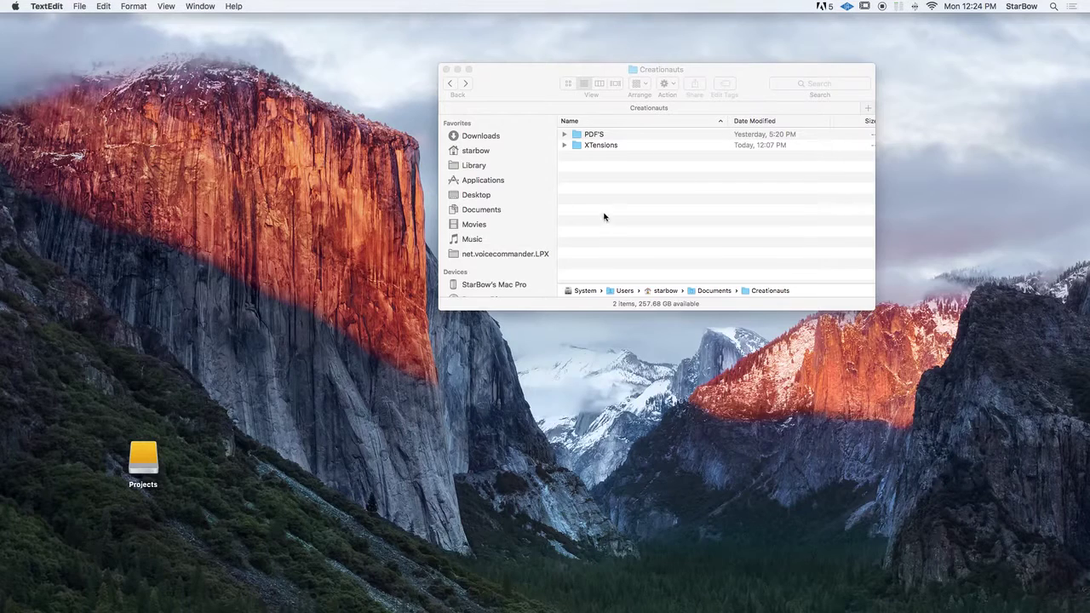
pyautogui.moveTo(551, 70); pyautogui.dragTo(383, 86)
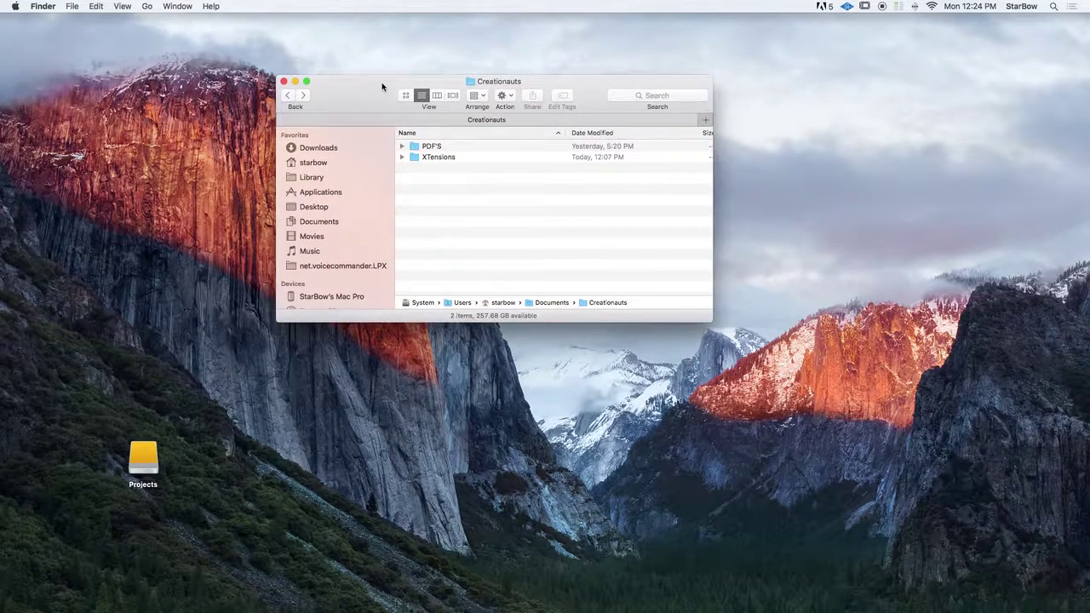
pyautogui.press('super+n')
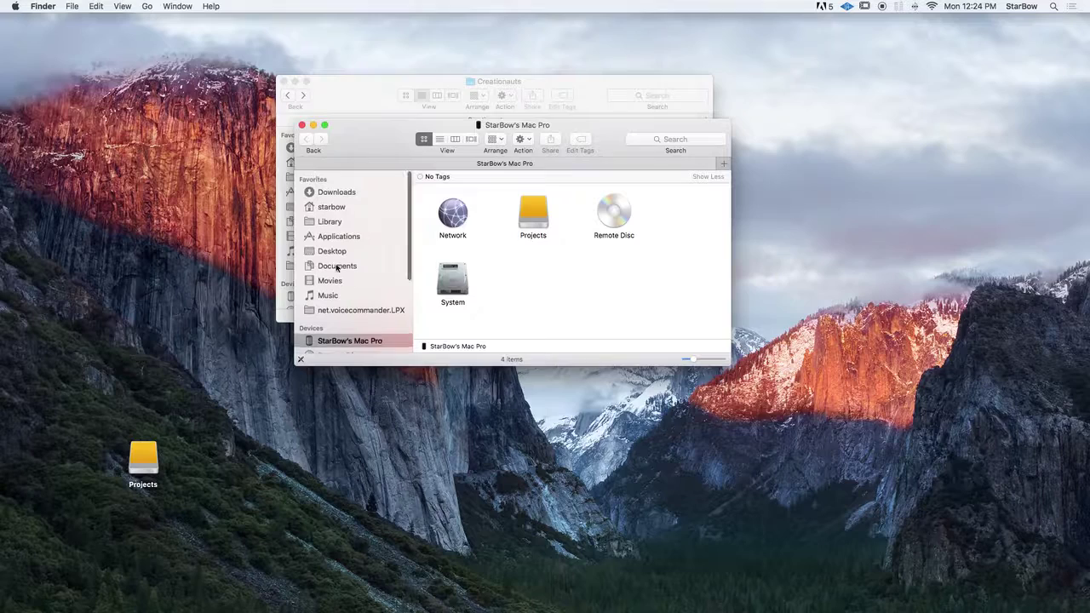
pyautogui.click(338, 236)
pyautogui.scroll(-10, 502, 236)
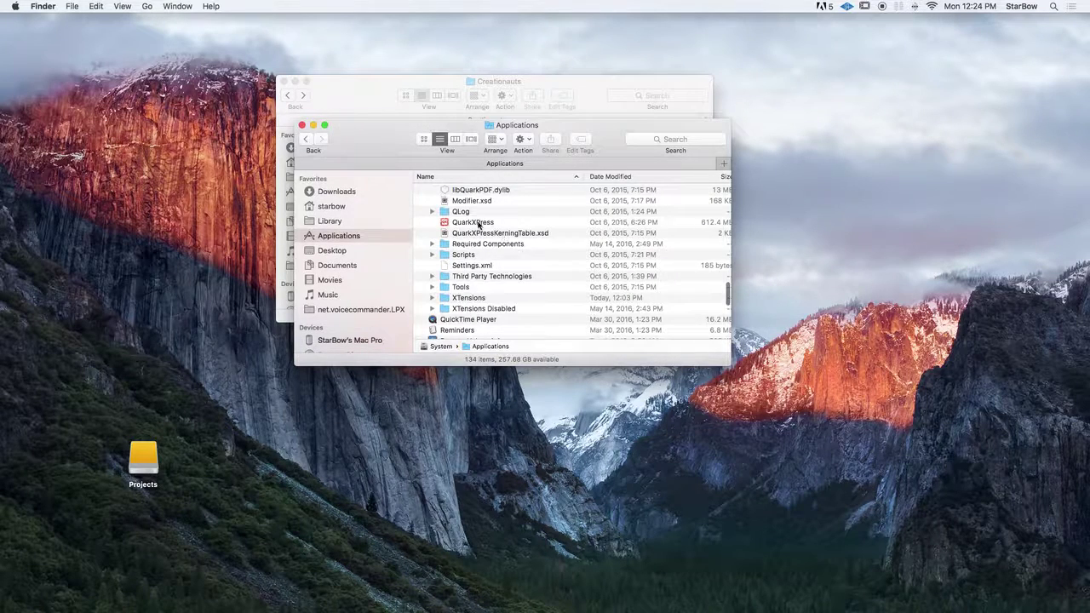
pyautogui.scroll(1, 480, 232)
pyautogui.scroll(1, 479, 317)
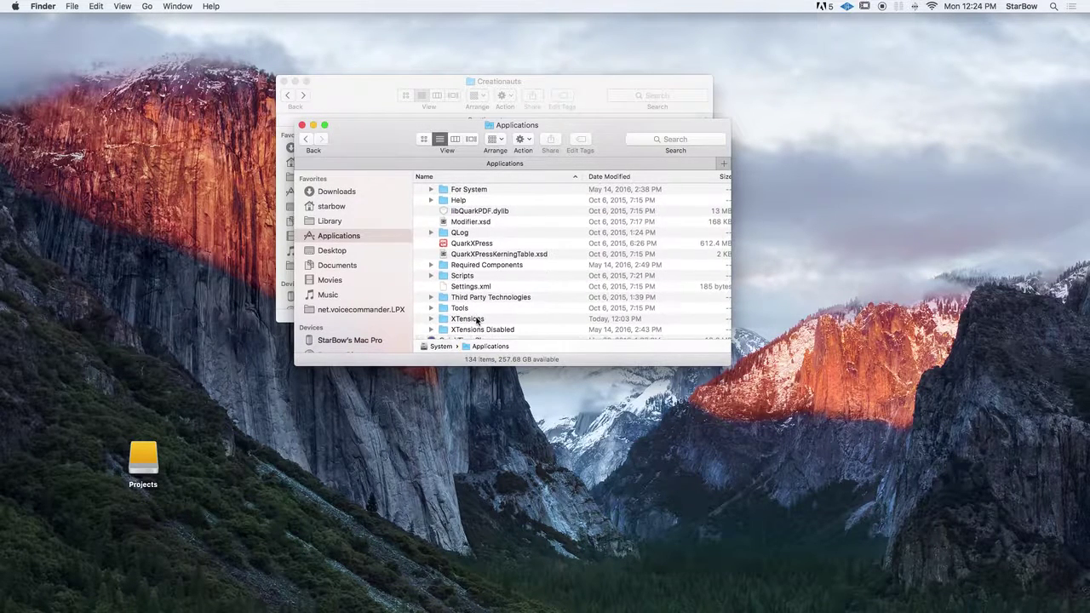
pyautogui.doubleClick(479, 320)
# Copy PDF Importer.xnt from the Creationauts XTensions folder into QuarkXPress 2015's XTensions folder
pyautogui.moveTo(372, 145); pyautogui.dragTo(540, 146)
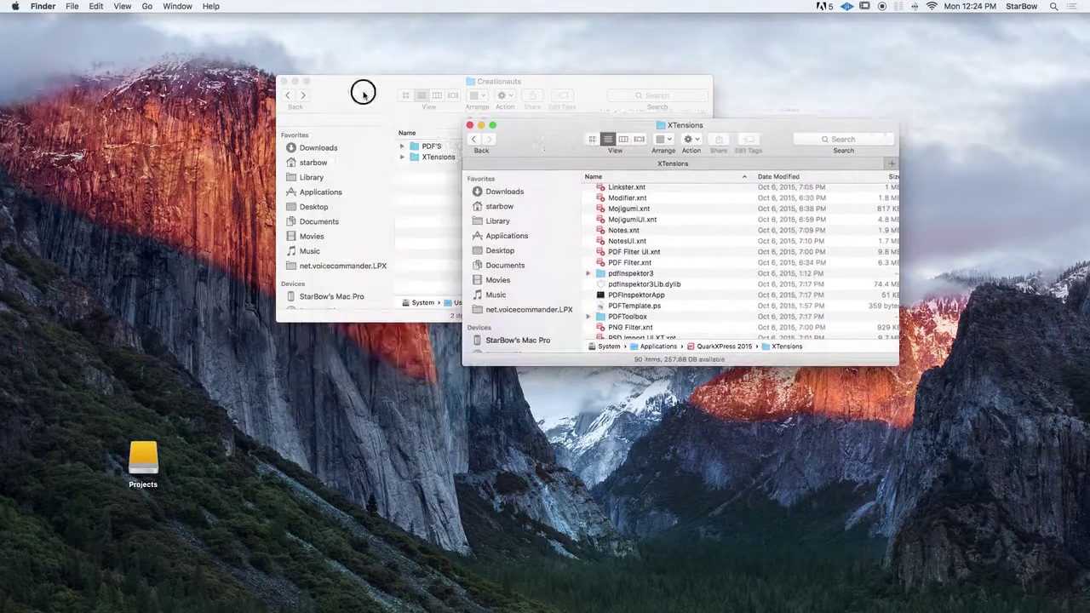
pyautogui.moveTo(363, 92); pyautogui.dragTo(282, 109)
pyautogui.doubleClick(378, 174)
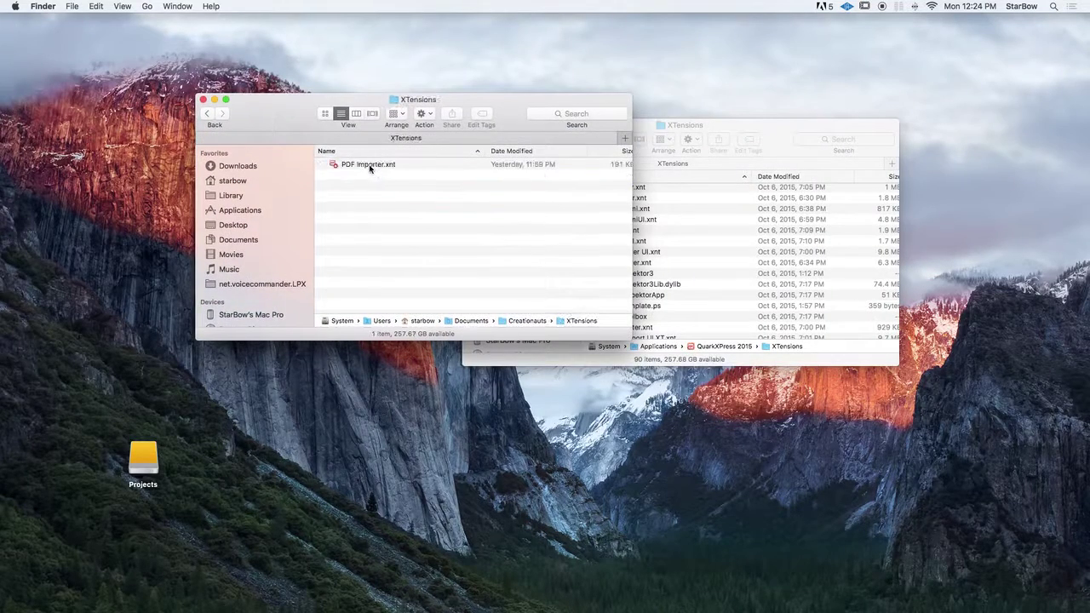
pyautogui.moveTo(369, 168); pyautogui.dragTo(736, 249)
pyautogui.click(754, 128)
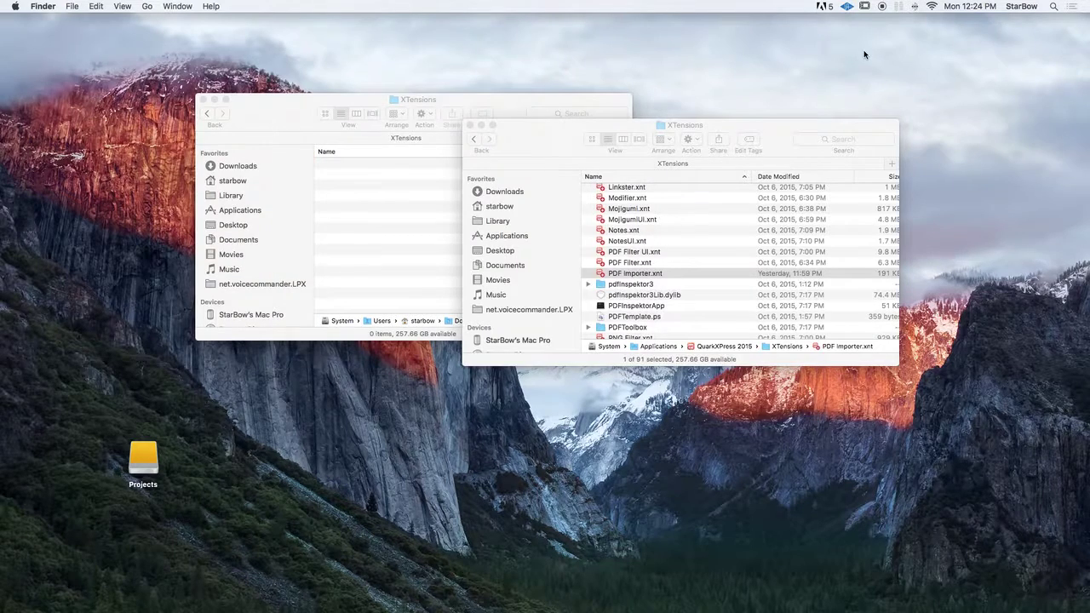
# Relaunch QuarkXPress through Spotlight search
pyautogui.press('super+space')
pyautogui.write('qu')
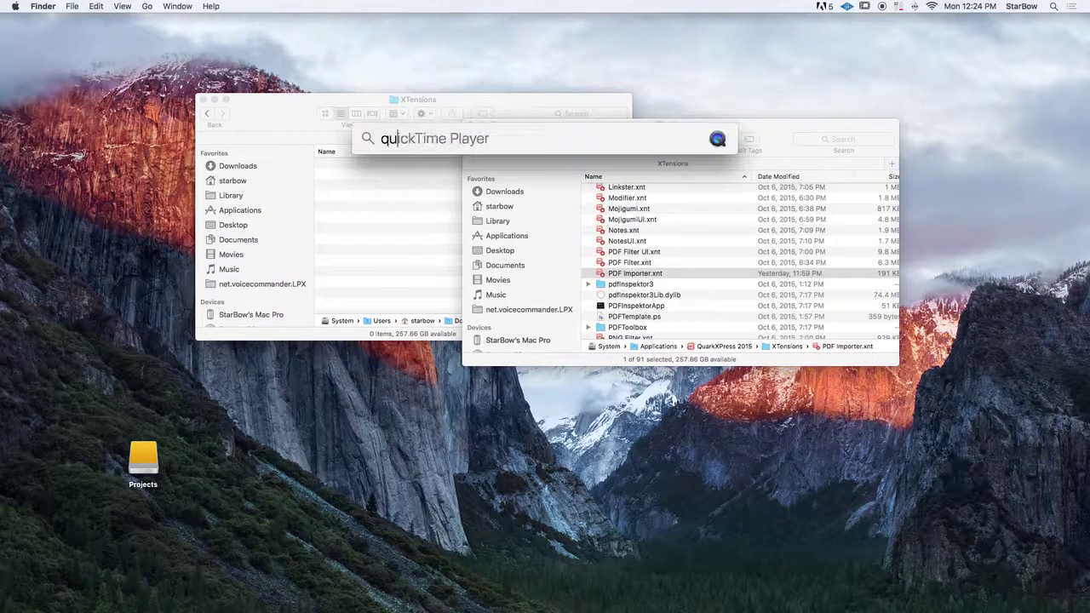
pyautogui.write('a')
pyautogui.press('Return')
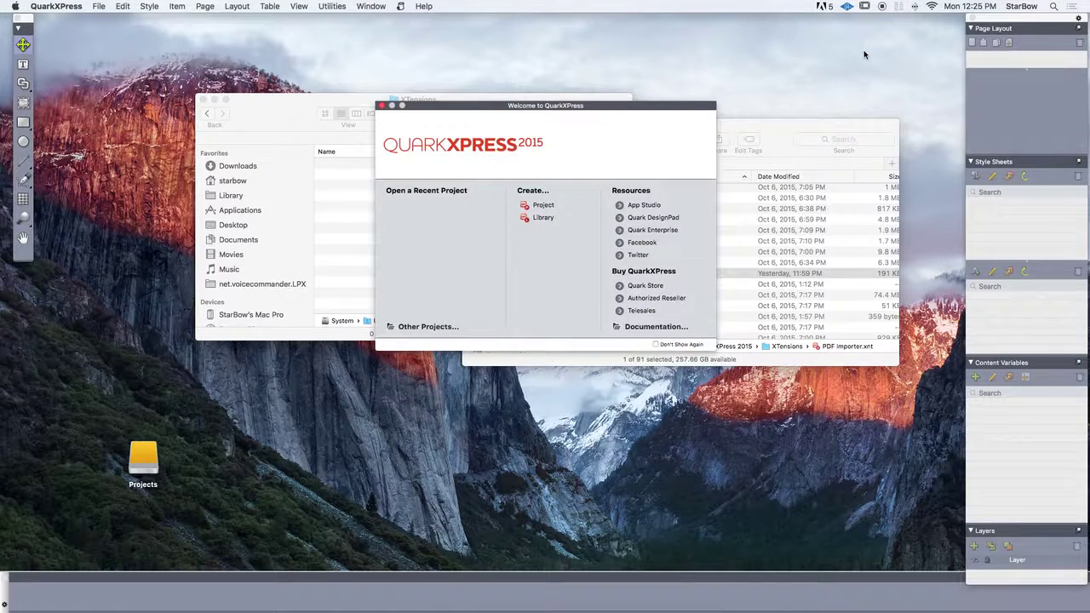
# Create a default Letter layout and draw an 8.431" by 9.201" picture box
pyautogui.click(531, 208)
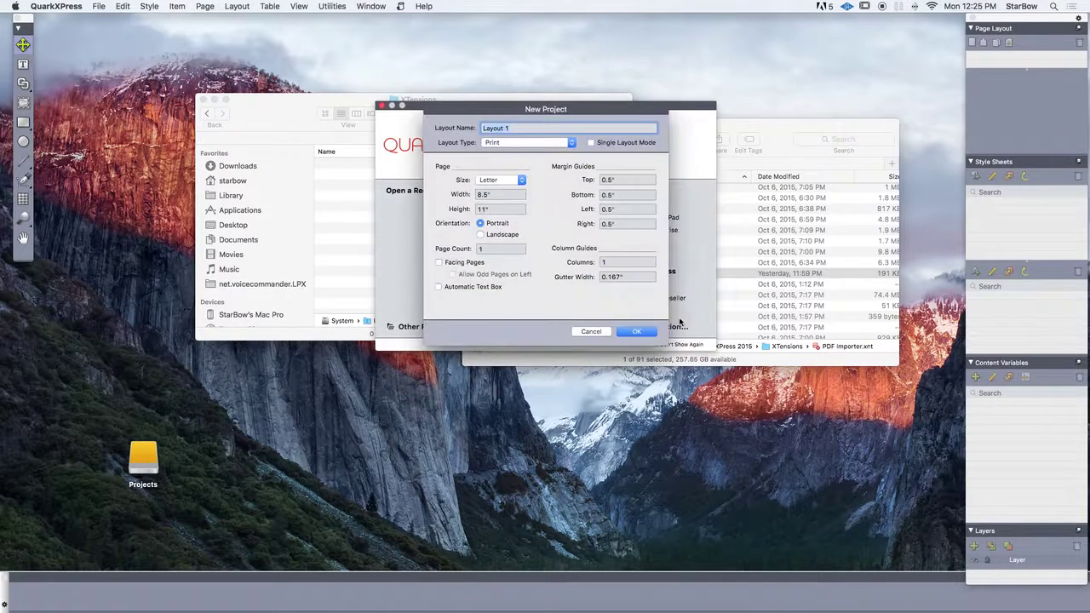
pyautogui.click(639, 330)
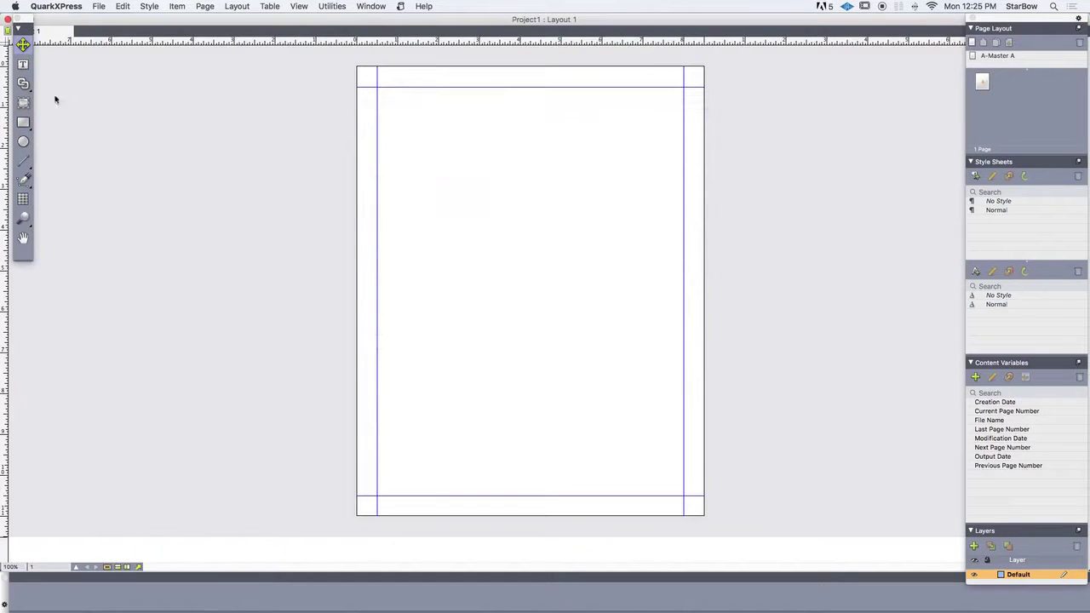
pyautogui.click(24, 103)
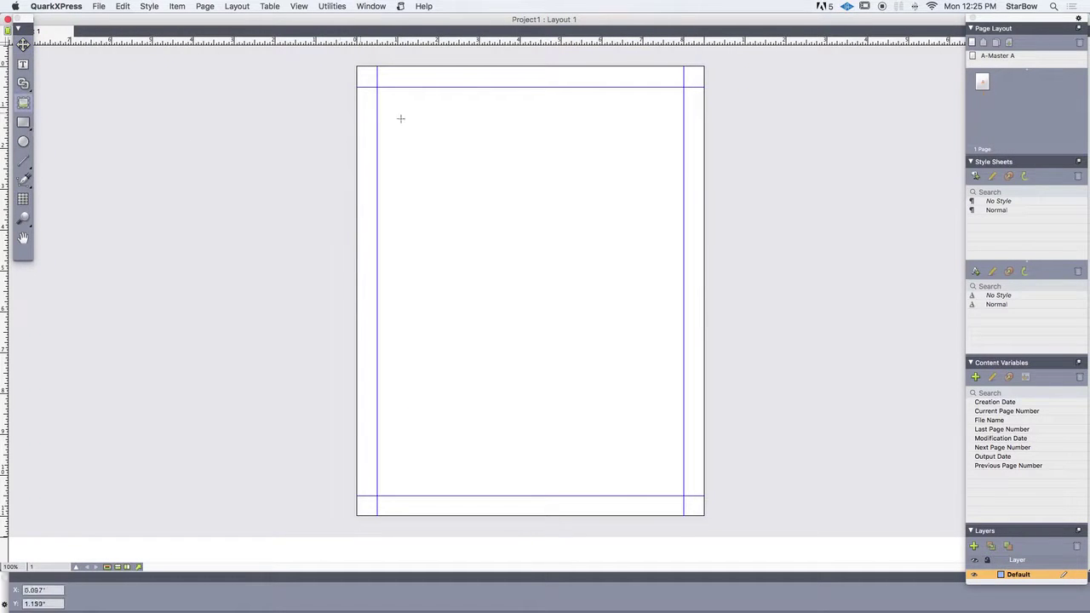
pyautogui.moveTo(409, 105); pyautogui.dragTo(672, 481)
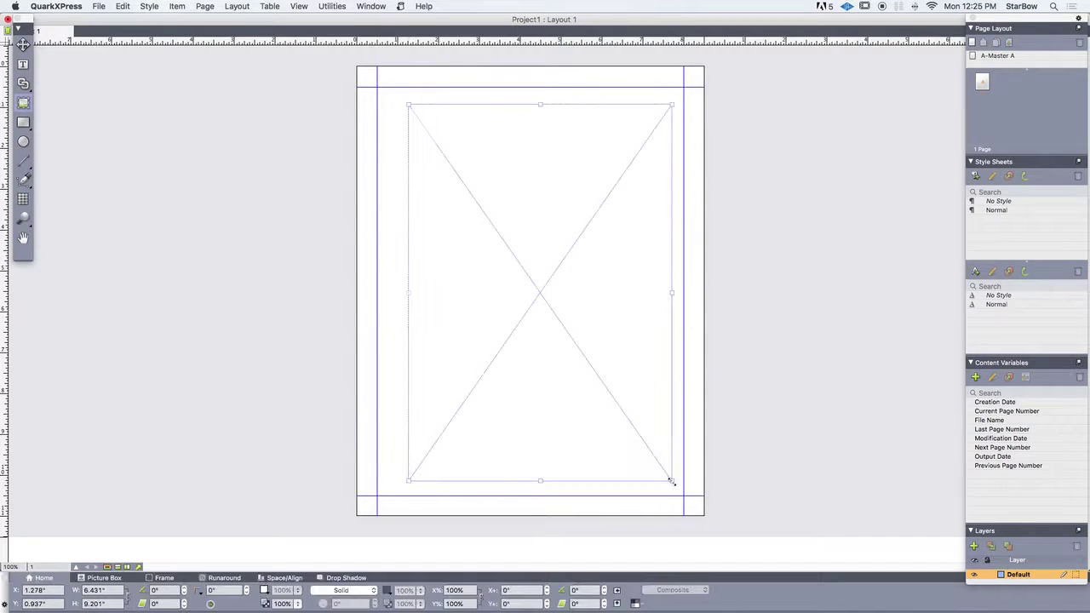
# Open File > Import PDF and select userguide.pdf from the PDF'S folder
pyautogui.click(101, 8)
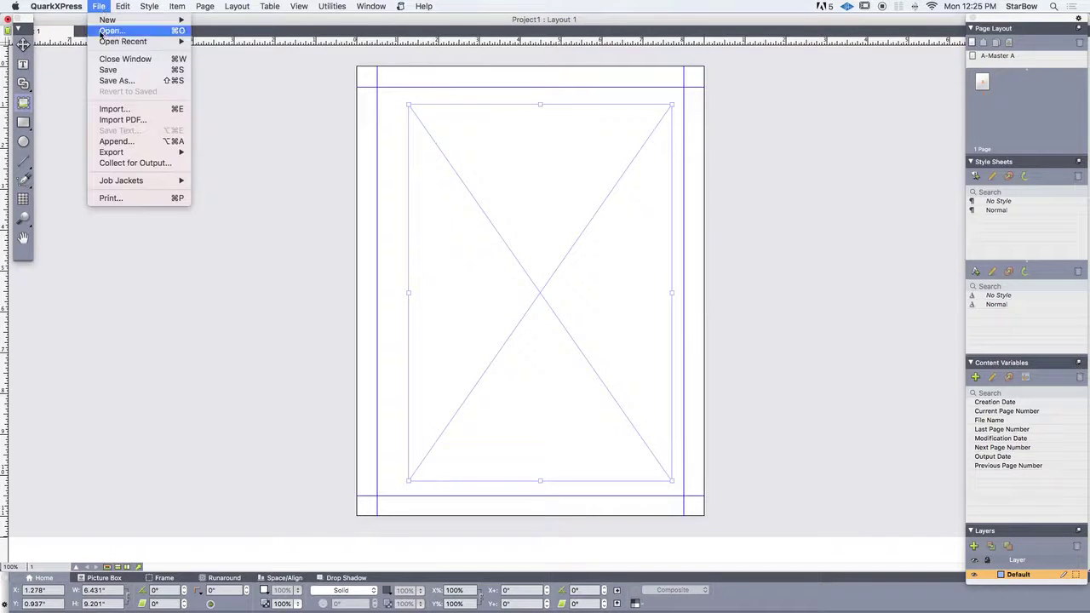
pyautogui.click(126, 120)
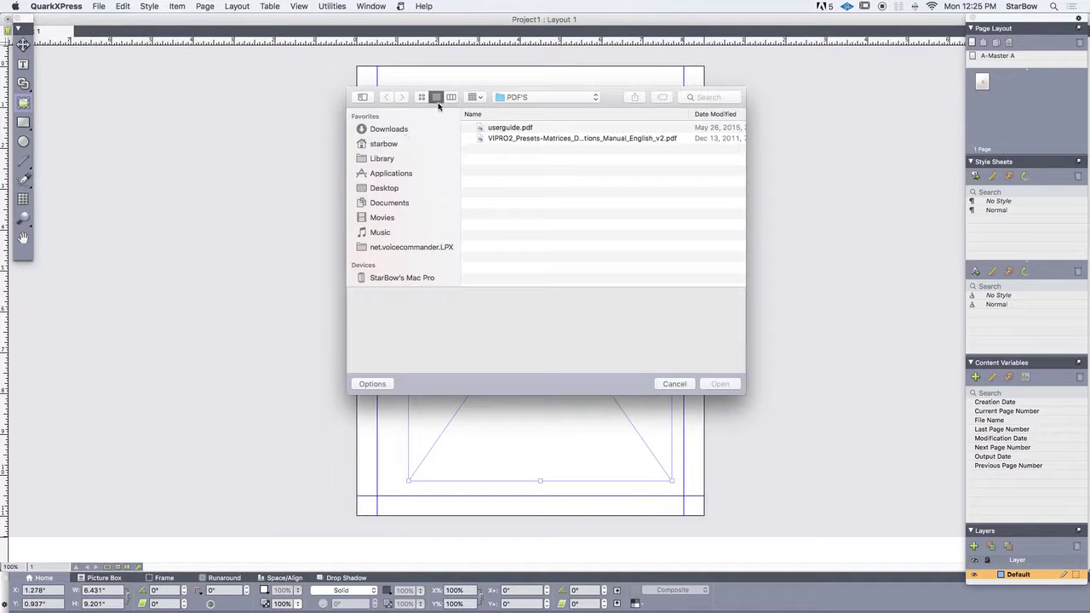
pyautogui.moveTo(495, 91); pyautogui.dragTo(472, 103)
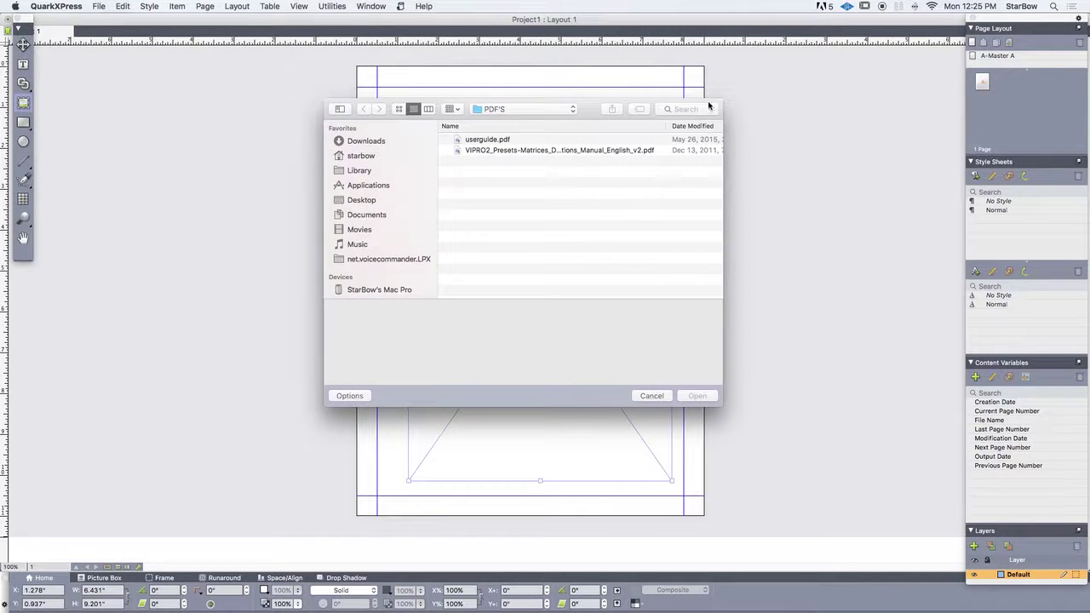
pyautogui.moveTo(711, 104); pyautogui.dragTo(708, 95)
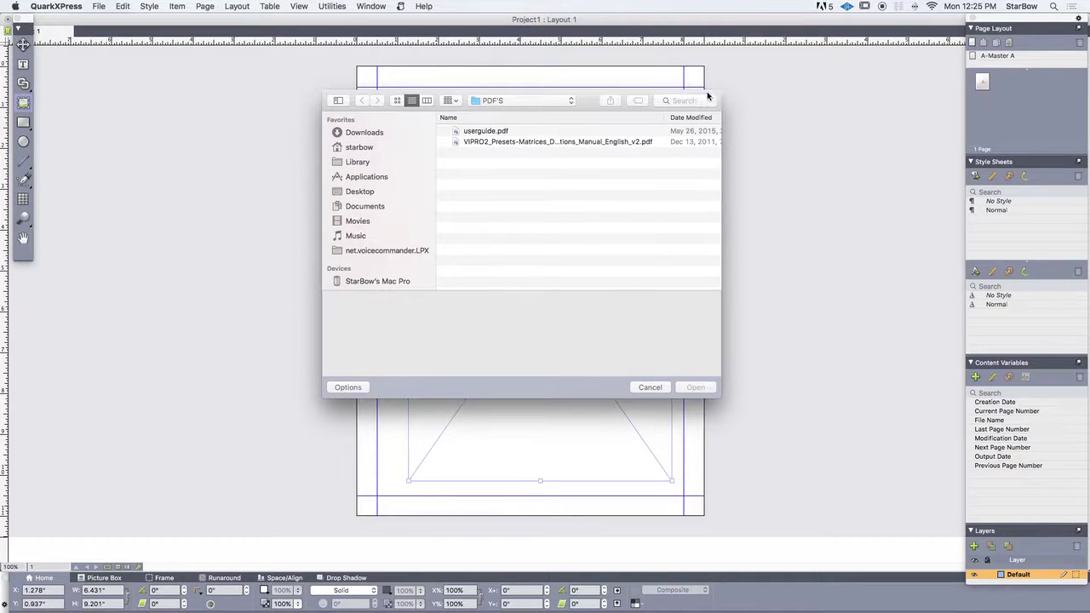
pyautogui.click(524, 134)
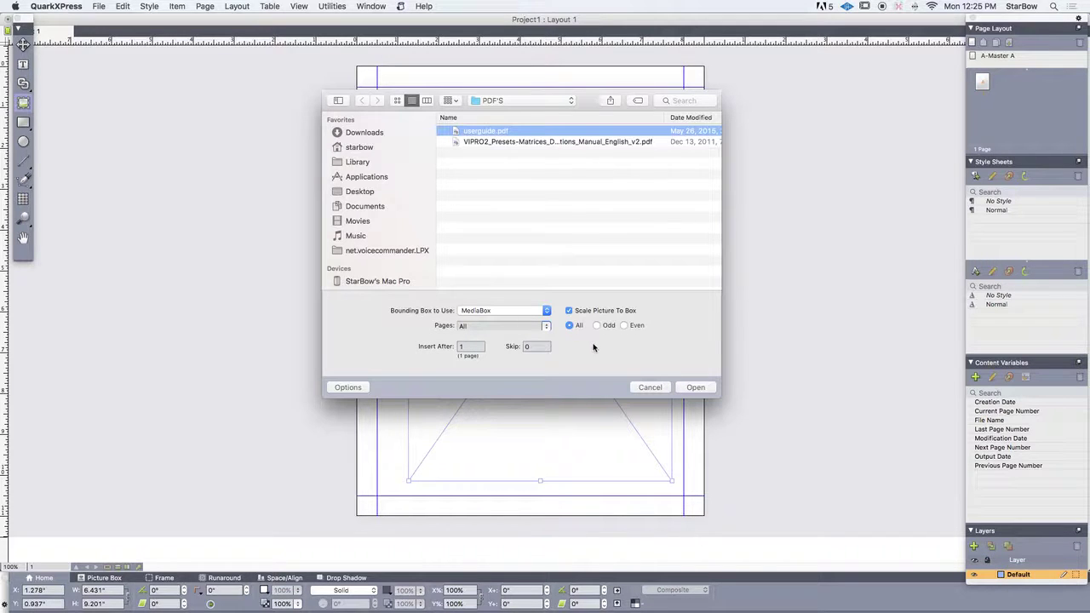
# Import userguide.pdf pages 1,2,4,6,7 with All selected and Skip set to 2
pyautogui.click(544, 329)
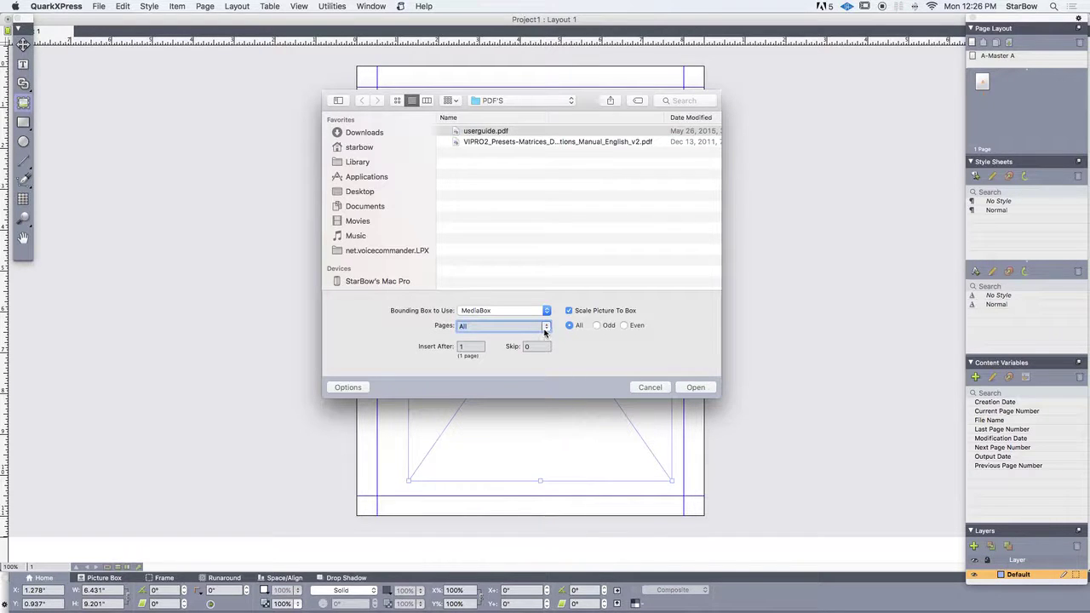
pyautogui.click(545, 330)
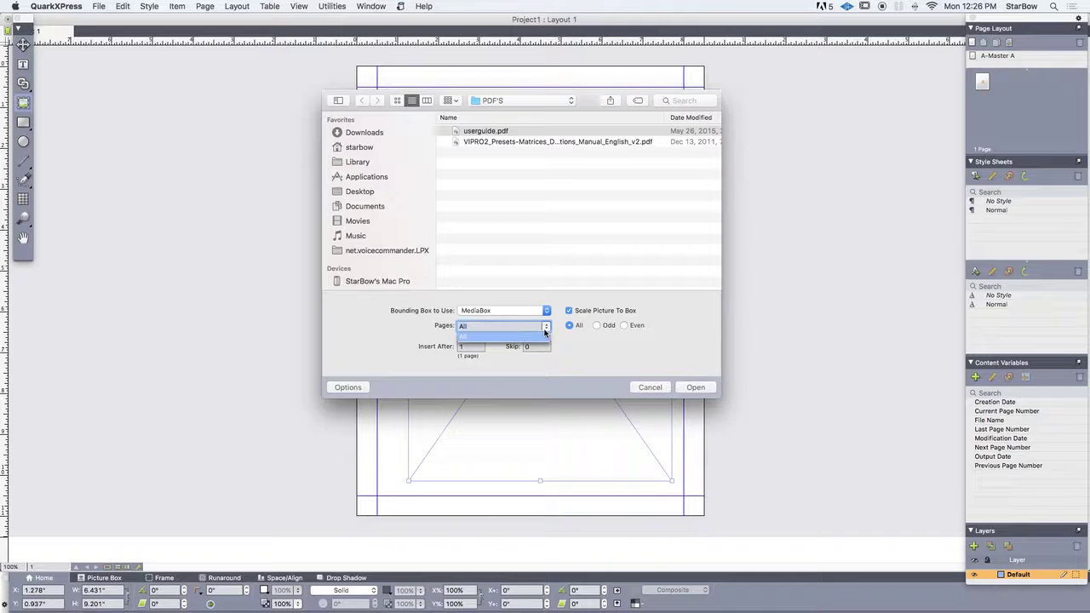
pyautogui.click(585, 342)
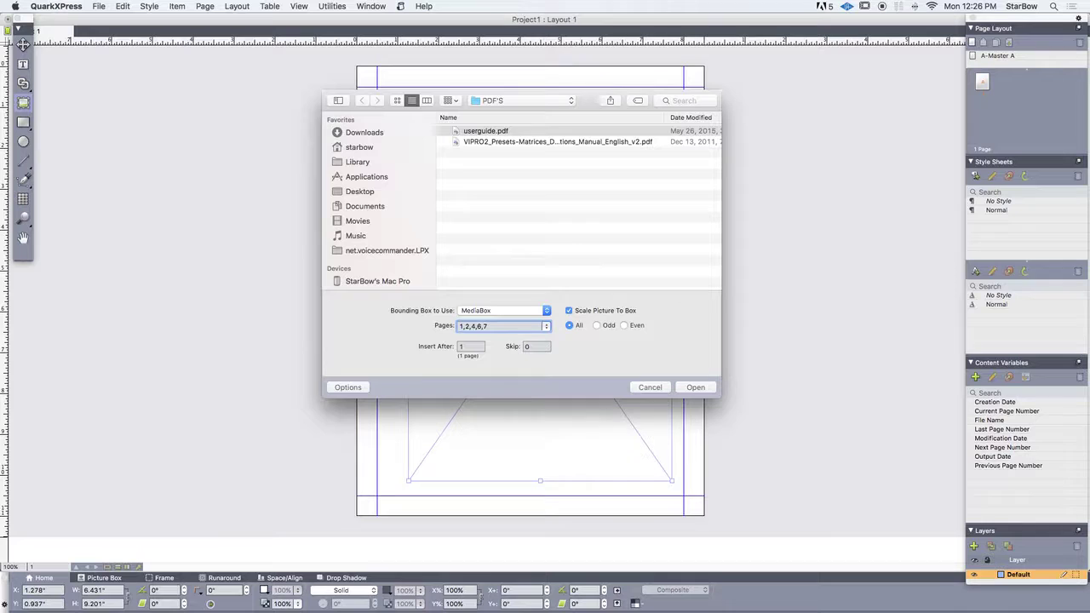
pyautogui.click(597, 325)
pyautogui.click(625, 325)
pyautogui.doubleClick(477, 346)
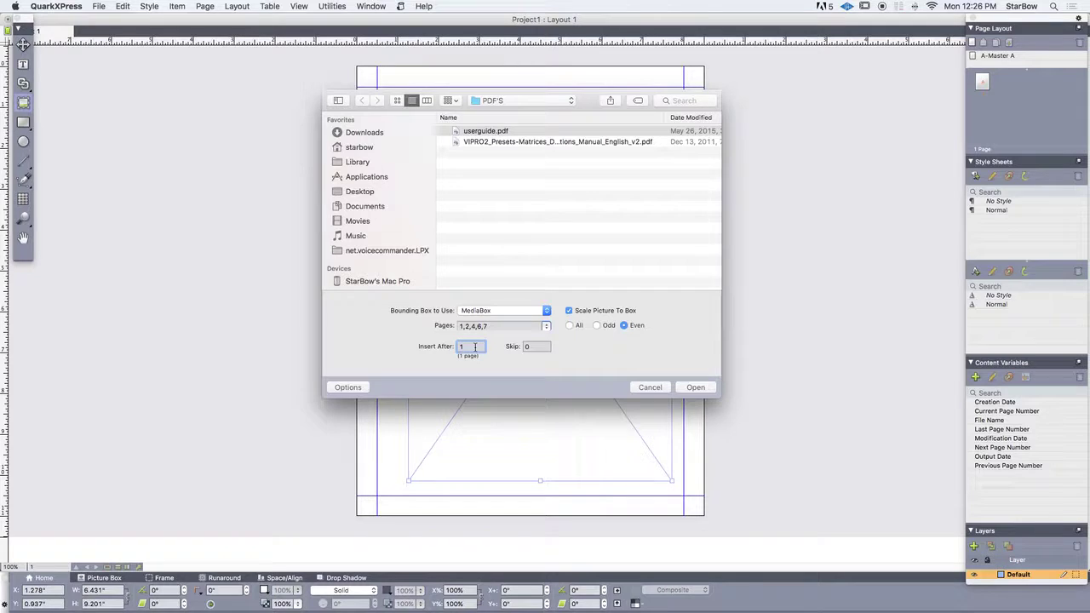
pyautogui.doubleClick(528, 347)
pyautogui.click(569, 326)
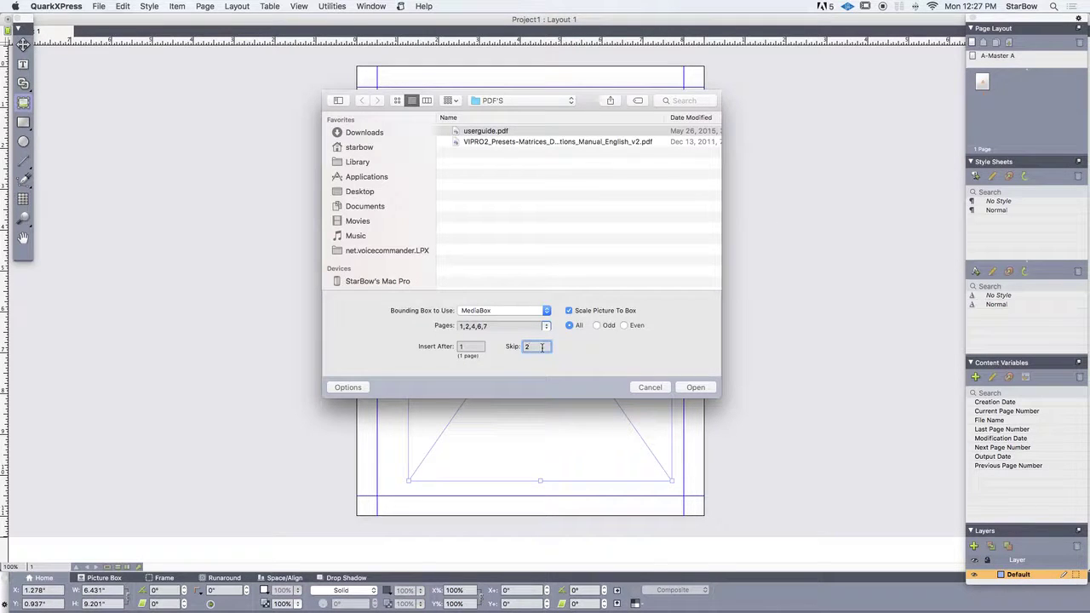
pyautogui.click(696, 387)
# Scroll through the 13-page layout checking imported and blank pages, ending on the Shadow Diver cover
pyautogui.scroll(10, 698, 387)
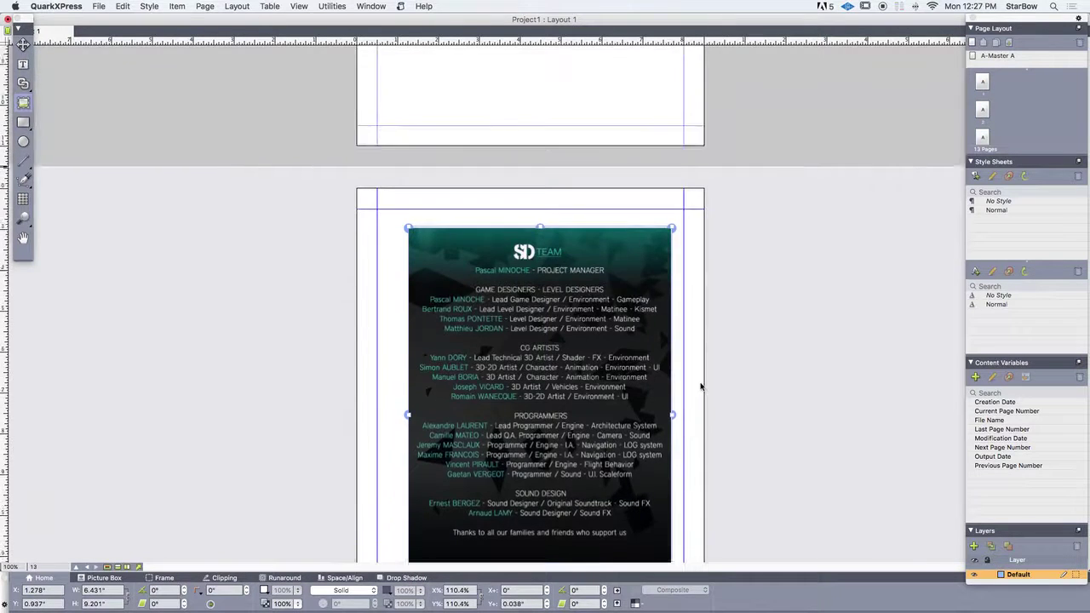
pyautogui.scroll(-2, 1017, 104)
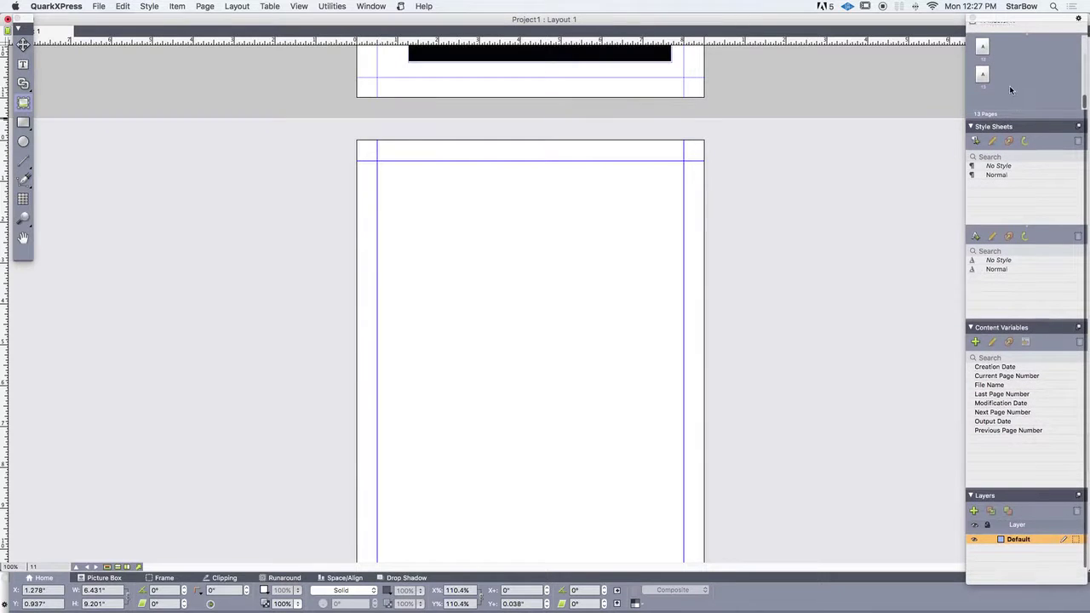
pyautogui.scroll(2, 996, 85)
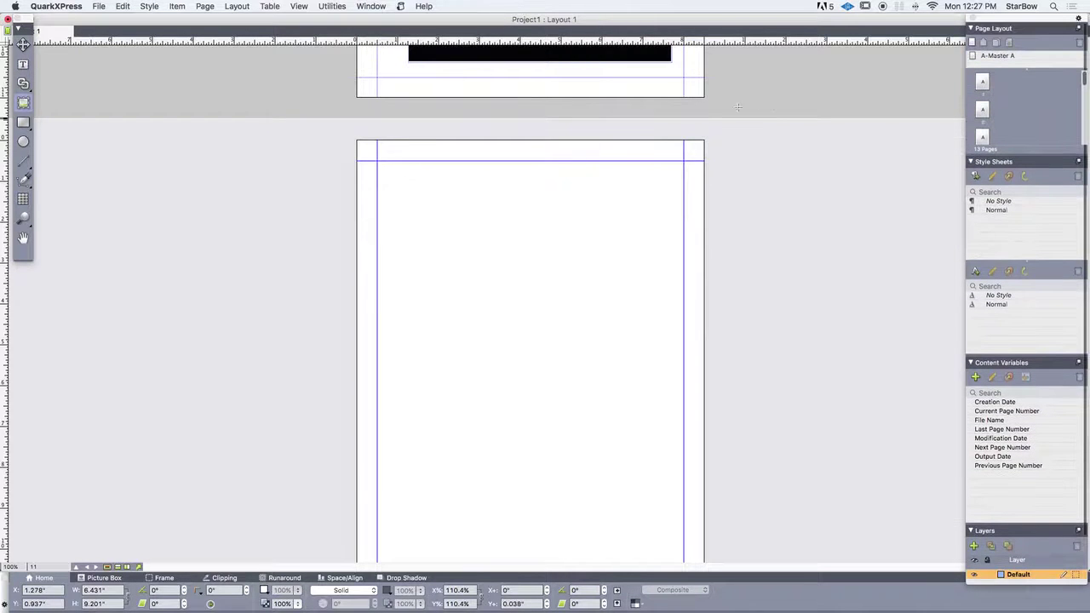
pyautogui.scroll(20, 774, 106)
pyautogui.scroll(20, 774, 106)
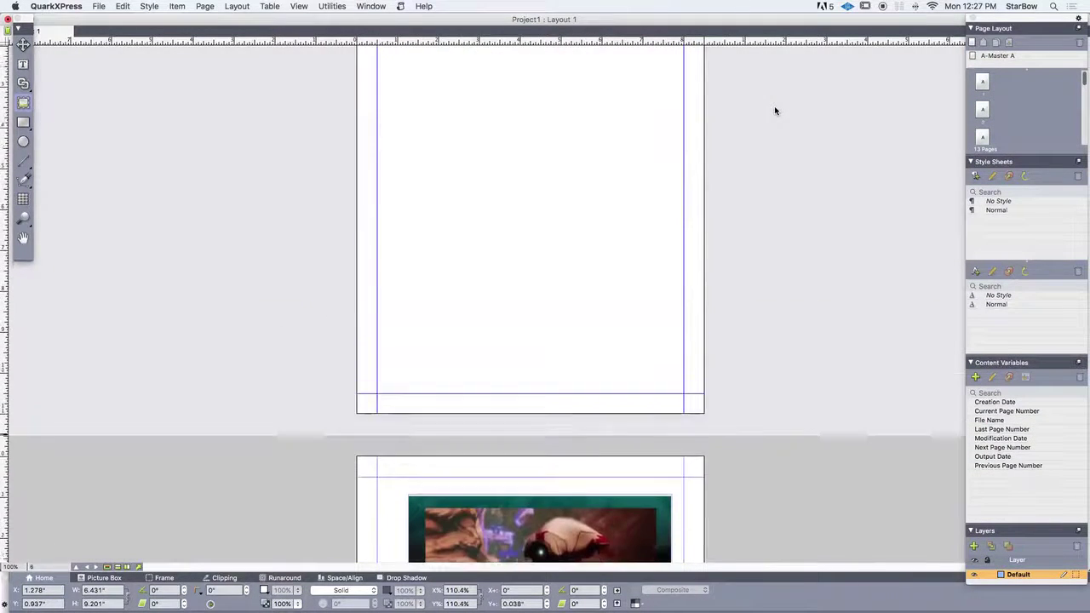
pyautogui.scroll(-10, 774, 109)
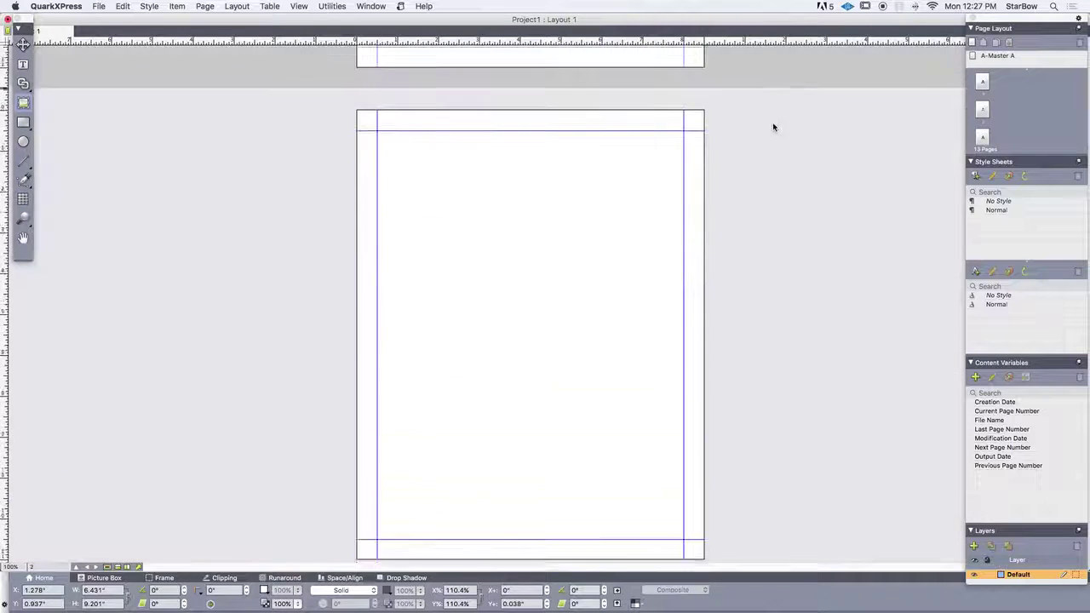
pyautogui.scroll(-15, 656, 179)
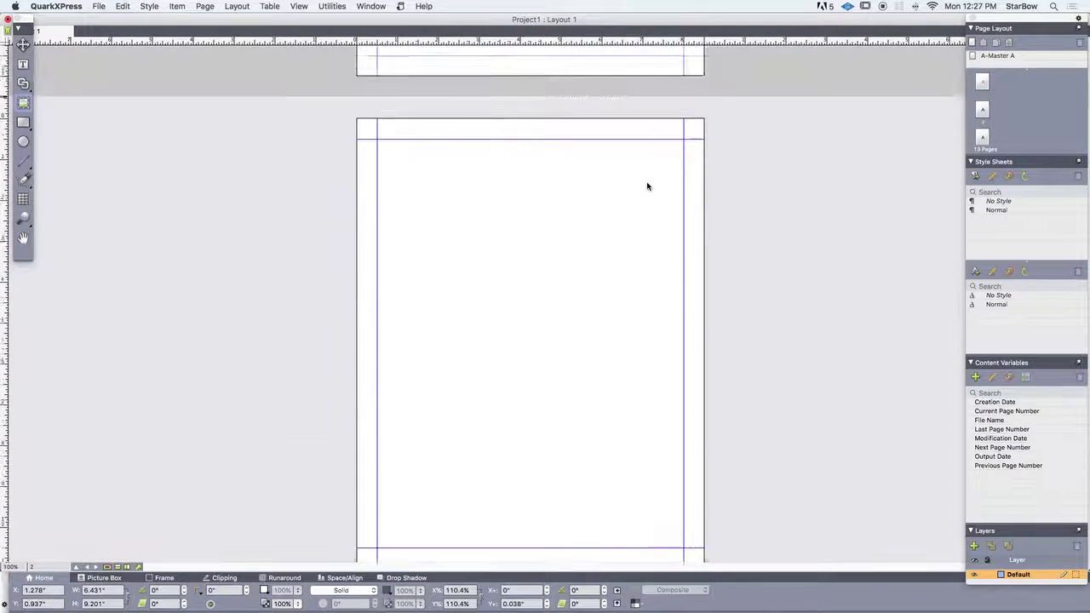
pyautogui.scroll(15, 592, 311)
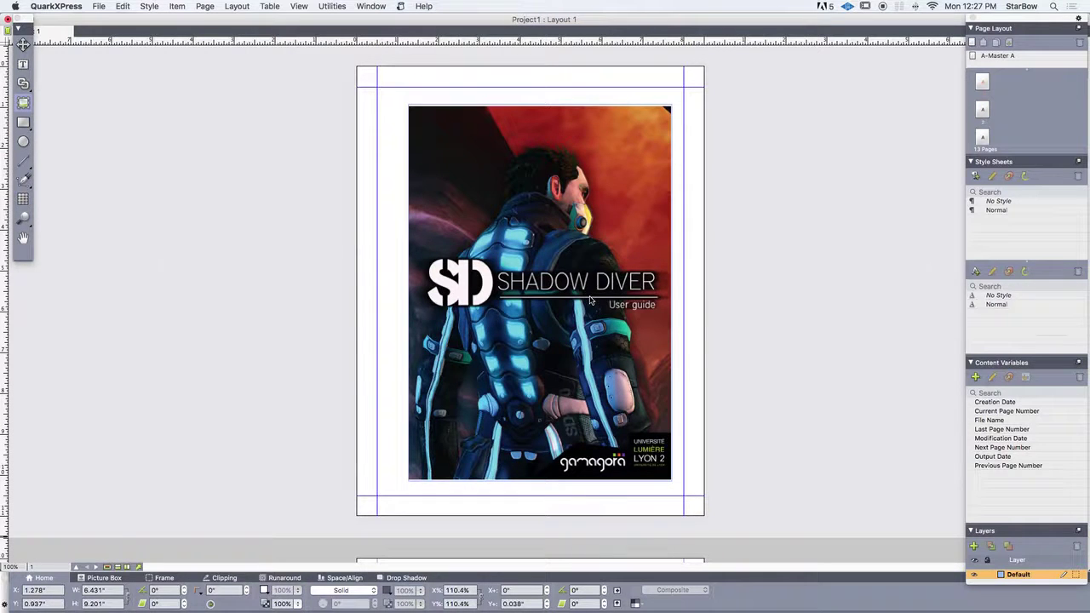
# Open userguide.pdf from the Creationauts PDF'S folder in Finder to view it, then close it
pyautogui.press('super+Tab')
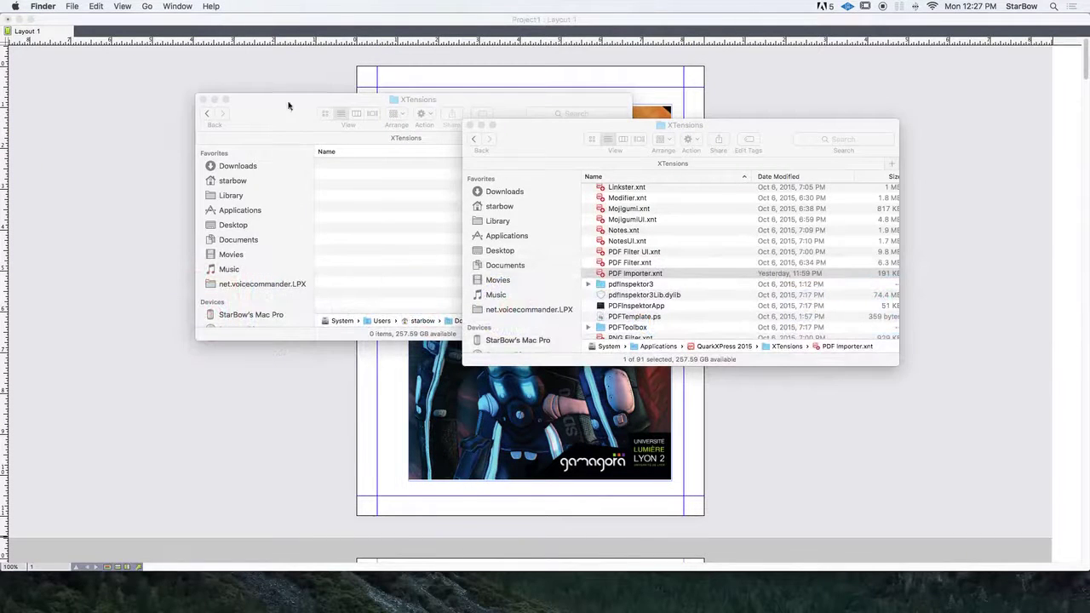
pyautogui.moveTo(272, 113); pyautogui.dragTo(270, 156)
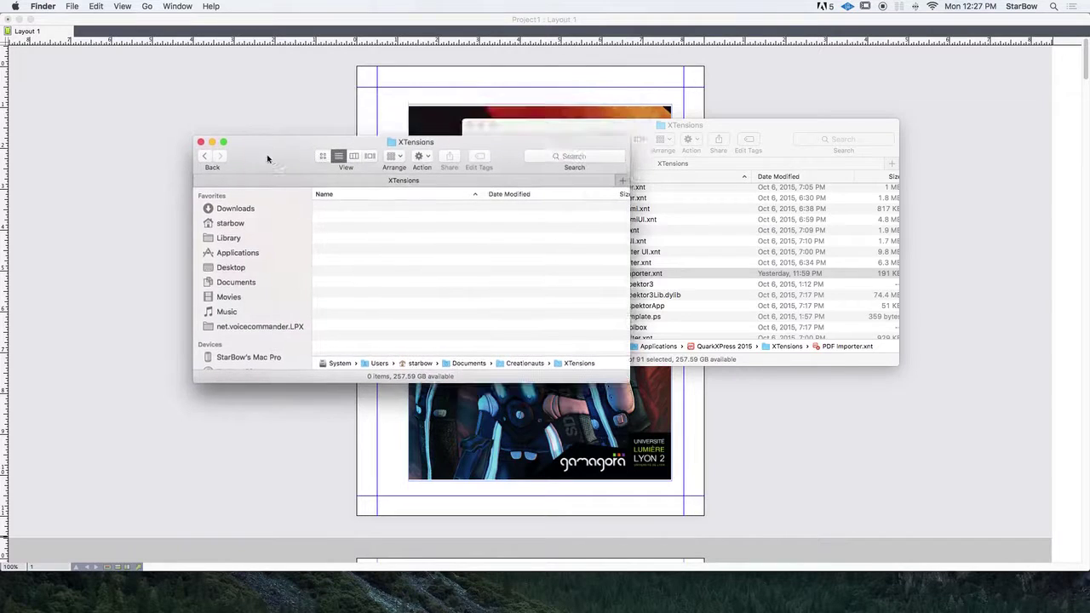
pyautogui.click(204, 156)
pyautogui.doubleClick(352, 207)
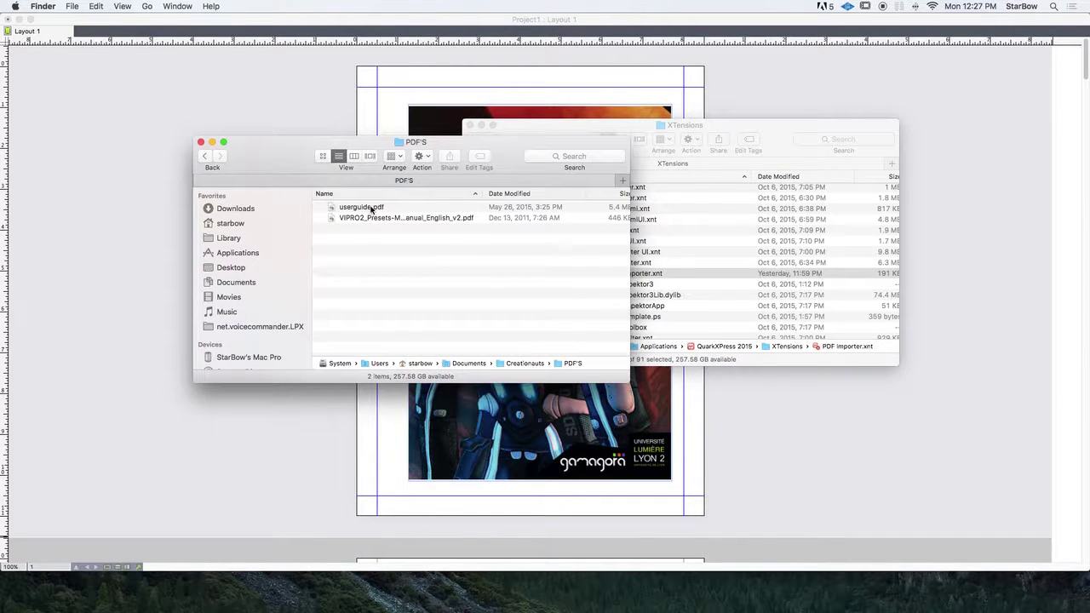
pyautogui.doubleClick(372, 208)
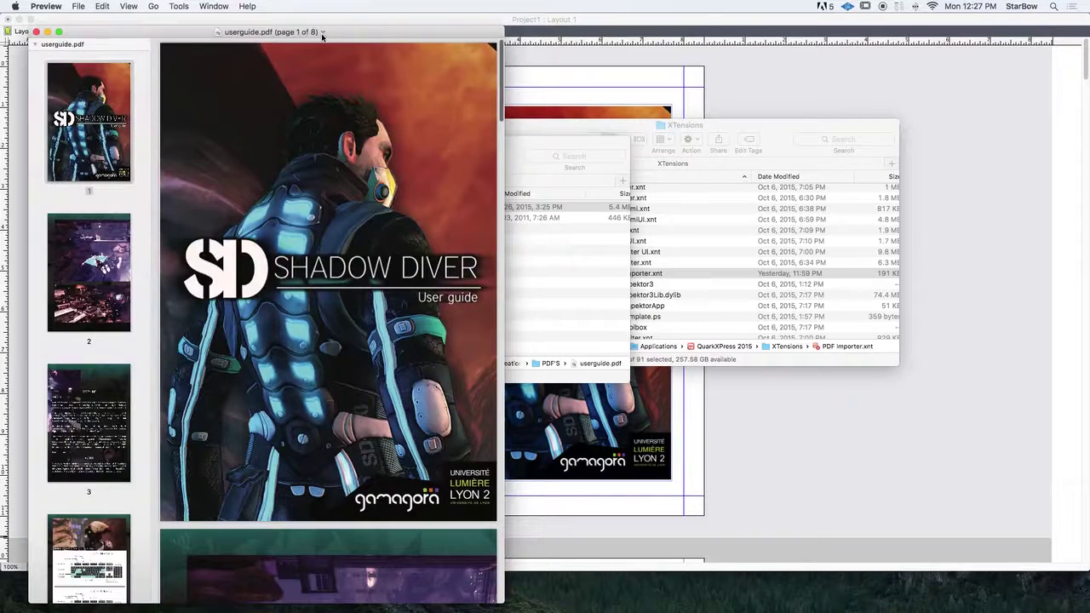
pyautogui.press('super+w')
# Bring back the userguide.pdf Preview window and place it beside the QuarkXPress layout
pyautogui.click(879, 112)
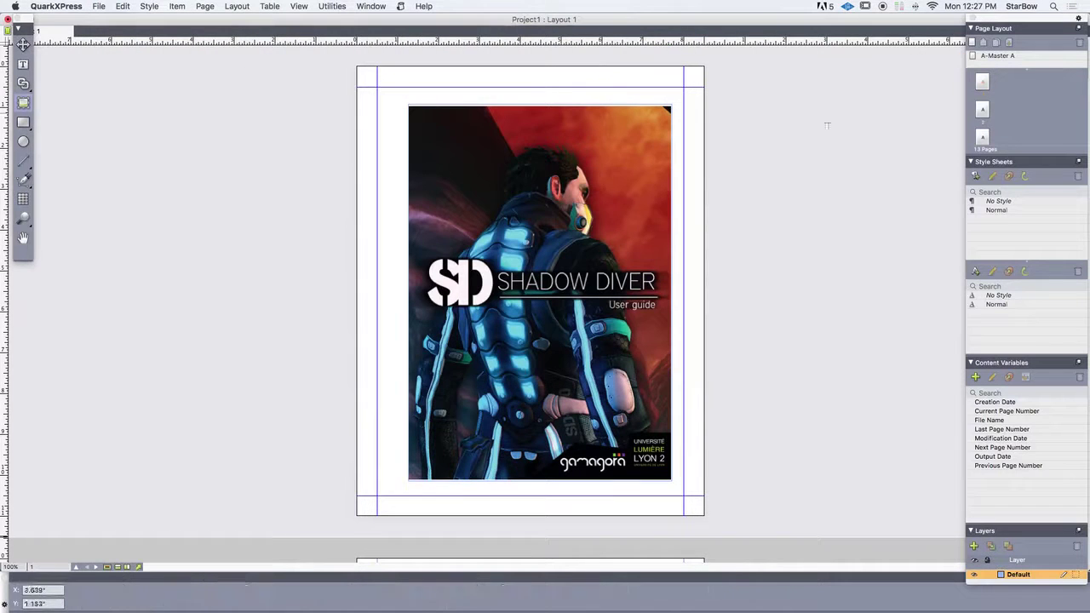
pyautogui.press('super+Tab')
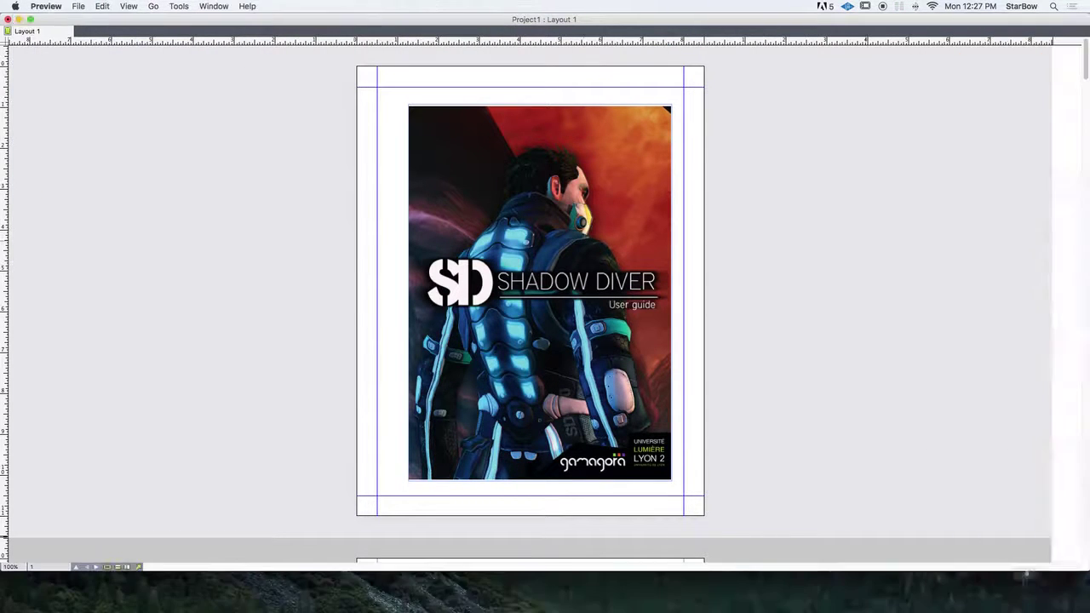
pyautogui.moveTo(550, 224); pyautogui.dragTo(170, 4)
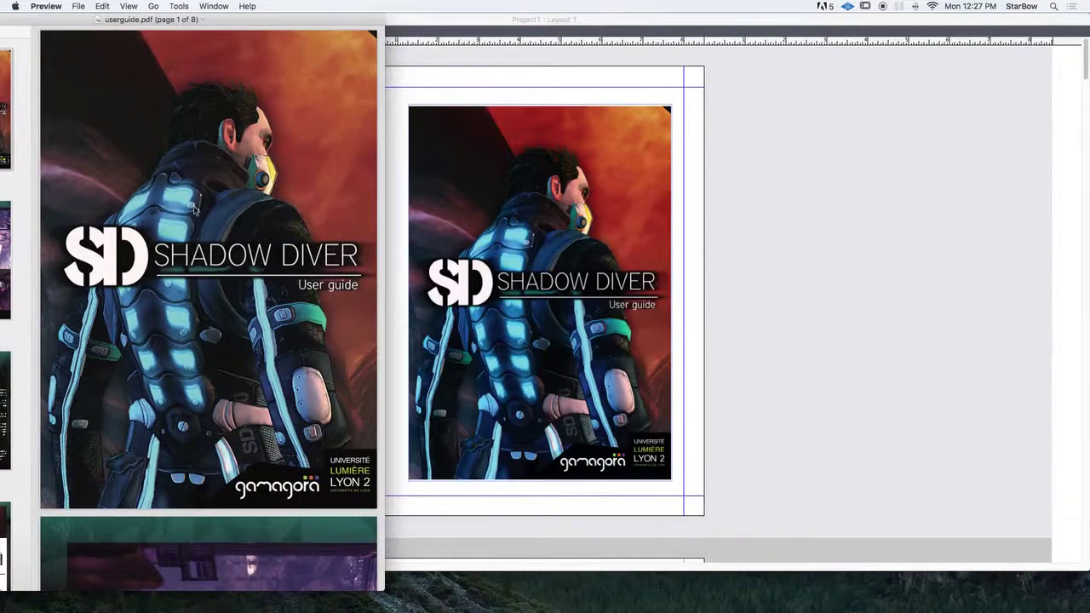
# Scroll through the PDF and layout comparing pages up to the page 7 team credits
pyautogui.scroll(-10, 558, 255)
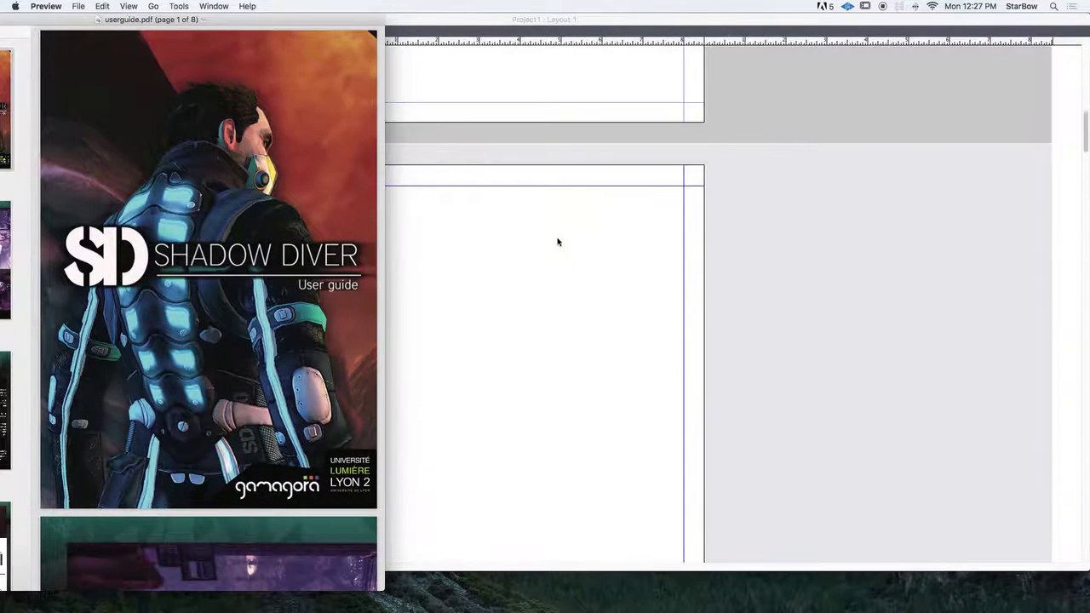
pyautogui.scroll(-10, 177, 309)
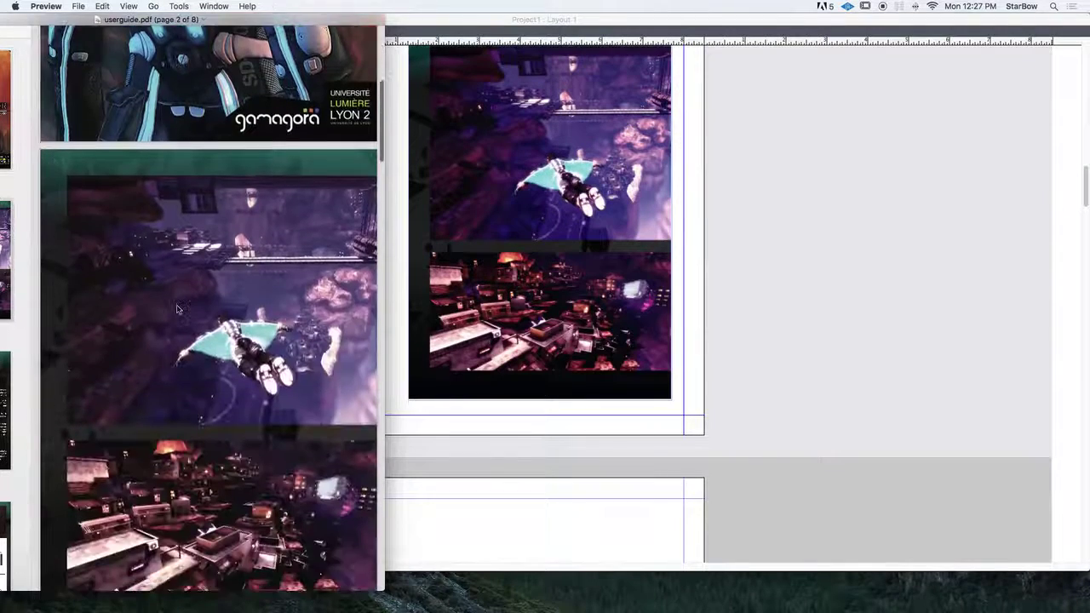
pyautogui.scroll(-8, 601, 295)
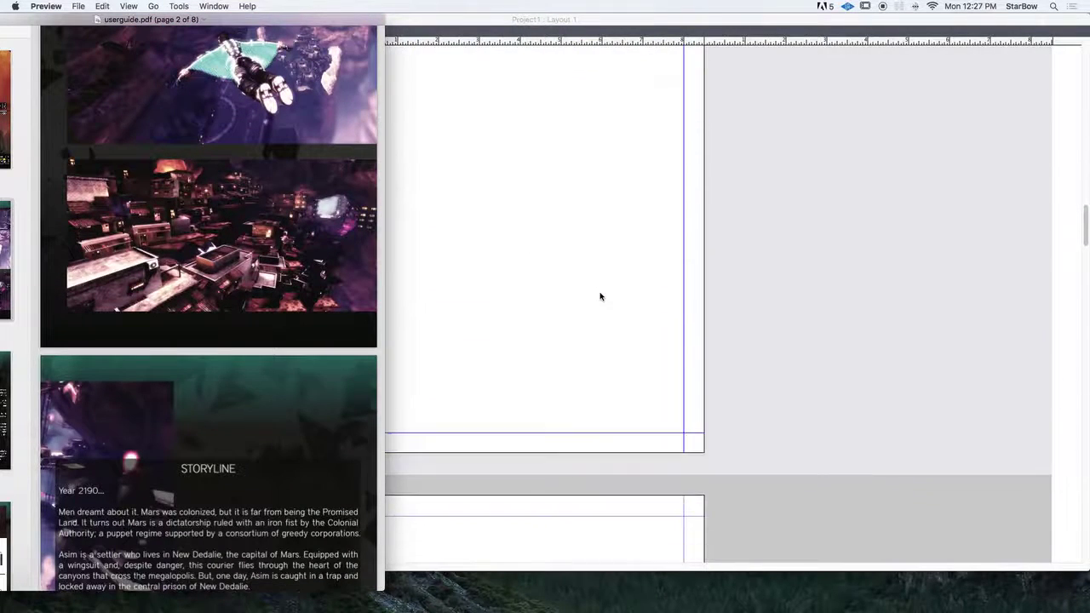
pyautogui.scroll(-5, 219, 316)
pyautogui.scroll(-8, 207, 320)
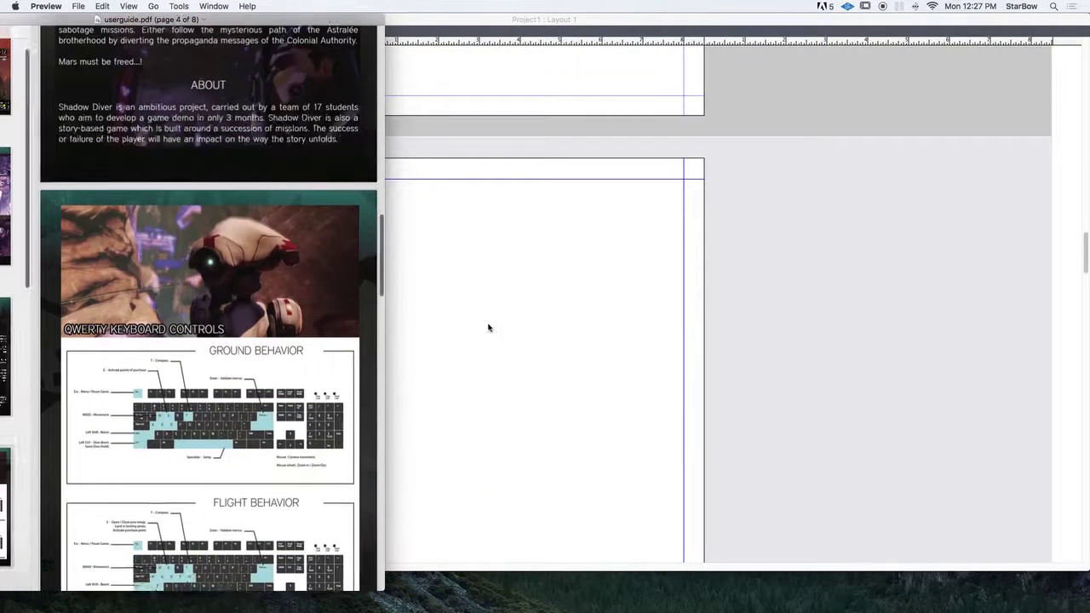
pyautogui.scroll(-2, 488, 324)
pyautogui.scroll(5, 247, 261)
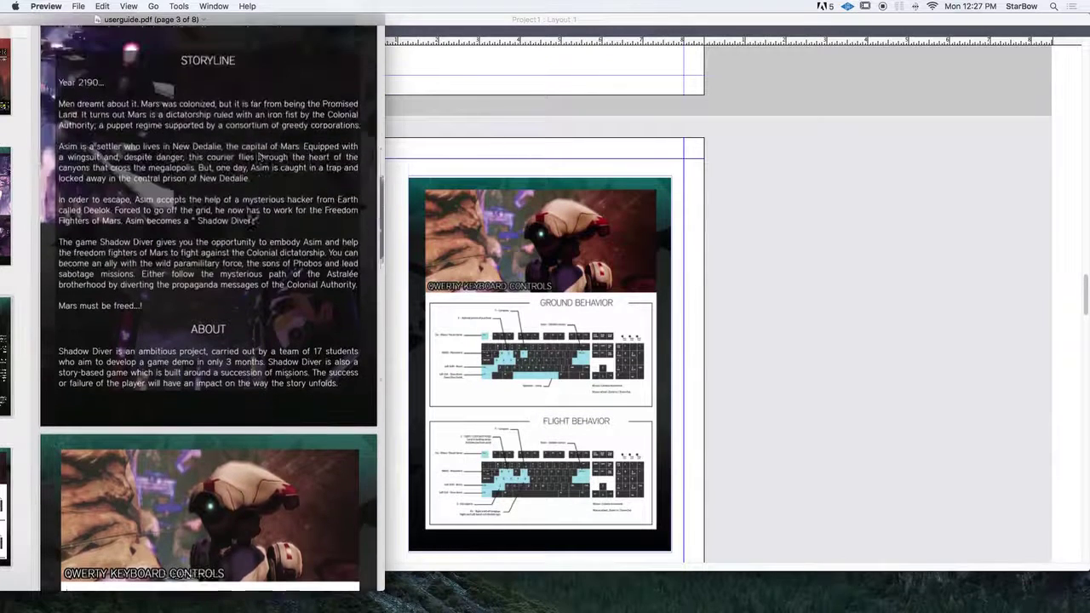
pyautogui.scroll(-6, 246, 262)
pyautogui.scroll(3, 504, 268)
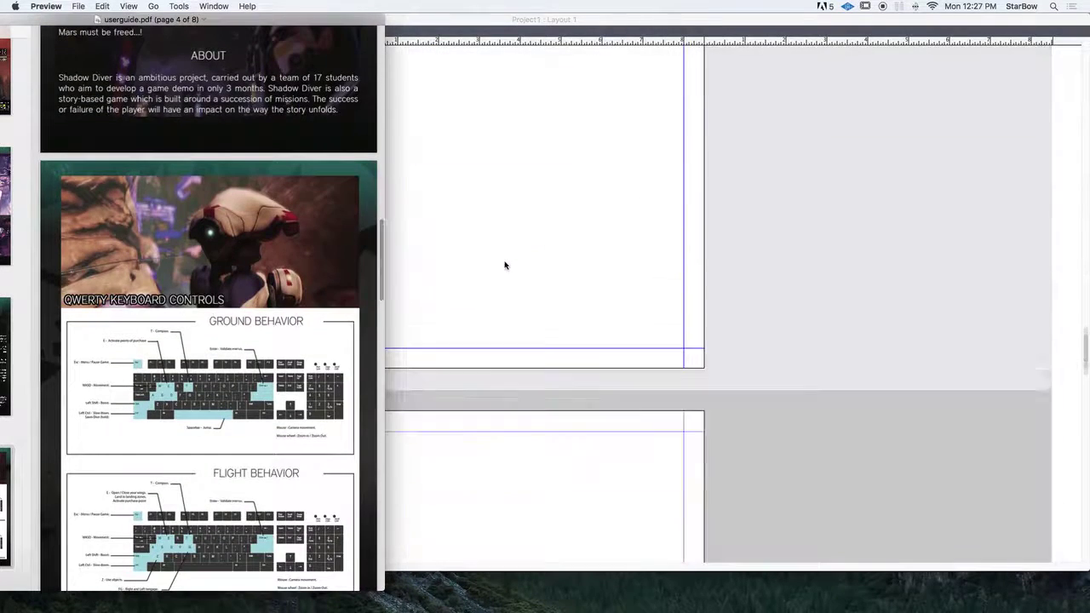
pyautogui.scroll(1, 657, 150)
pyautogui.scroll(-6, 657, 151)
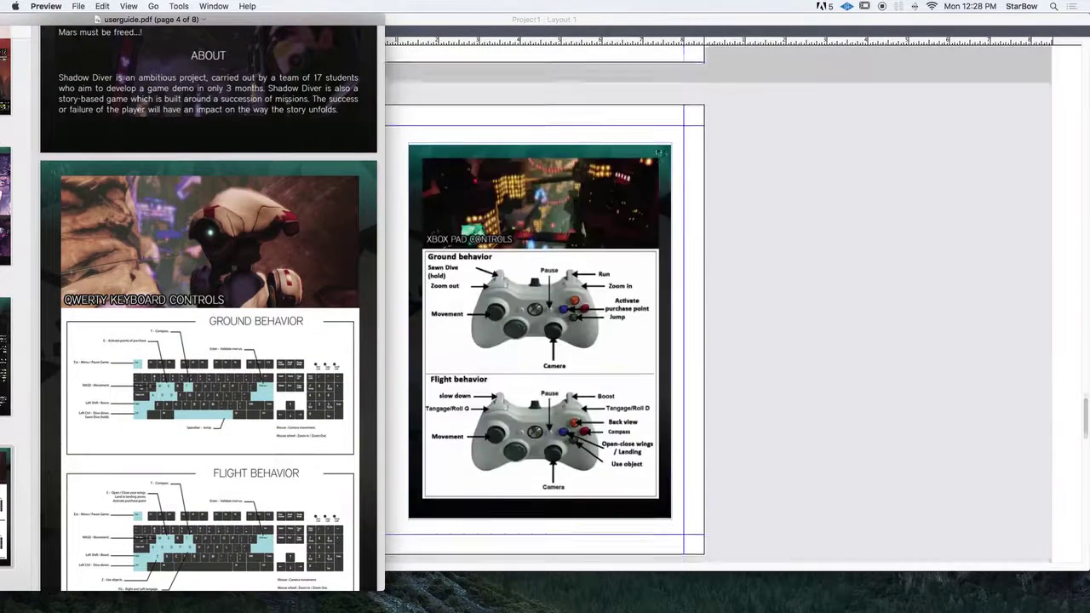
pyautogui.scroll(-5, 272, 306)
pyautogui.scroll(-6, 271, 307)
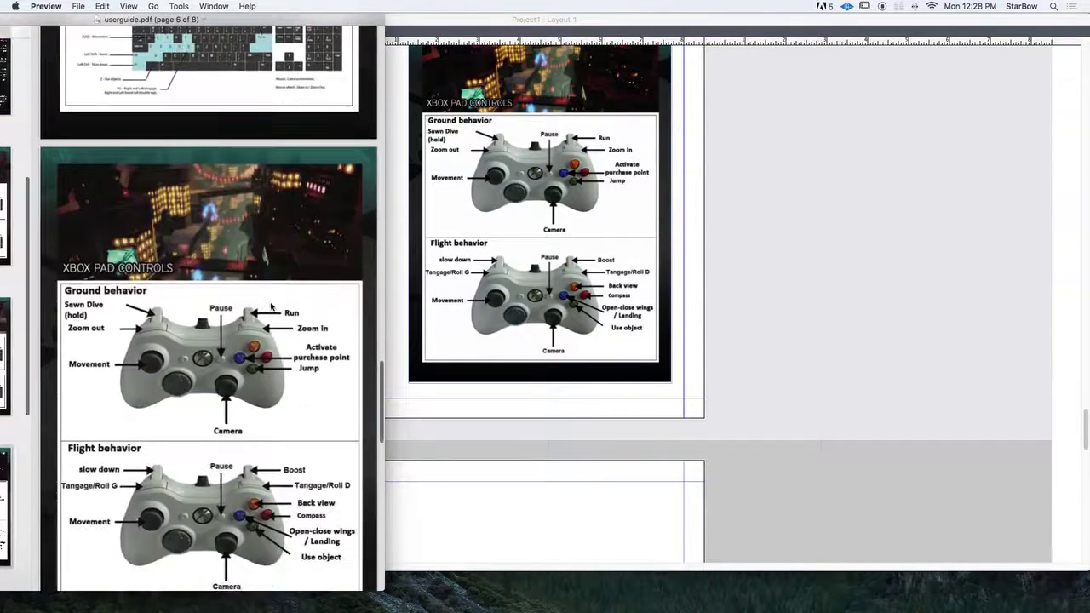
pyautogui.scroll(5, 271, 306)
pyautogui.scroll(-5, 271, 307)
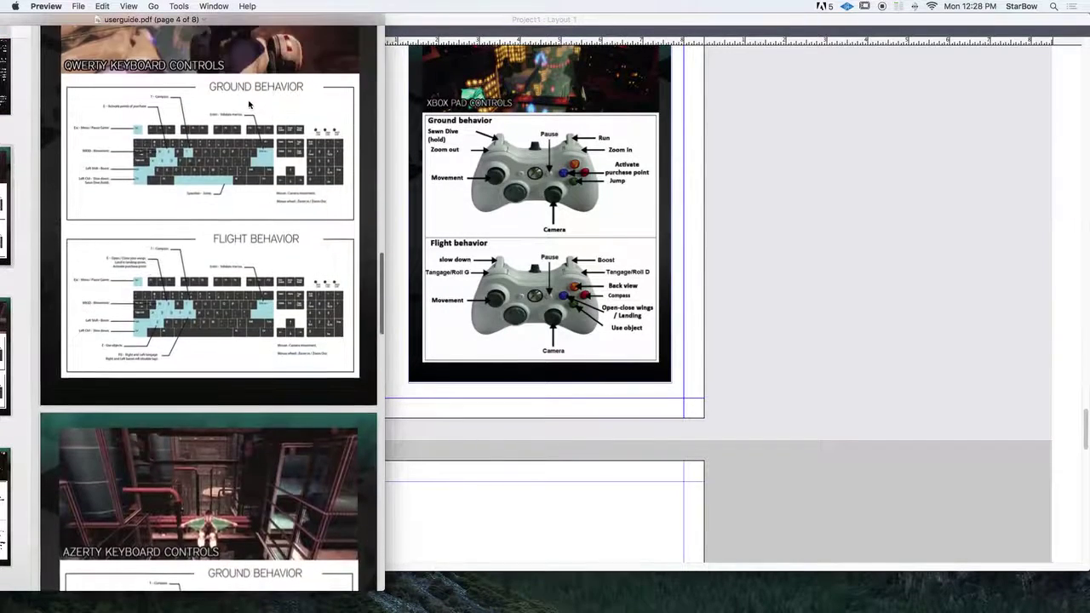
pyautogui.scroll(3, 254, 173)
pyautogui.scroll(-5, 254, 173)
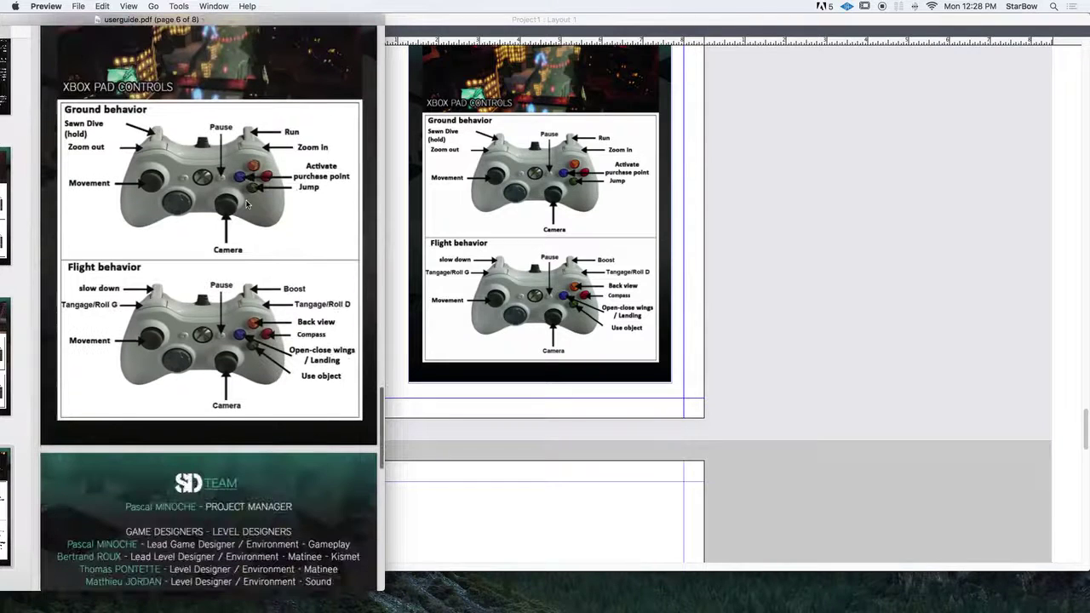
pyautogui.scroll(-5, 892, 174)
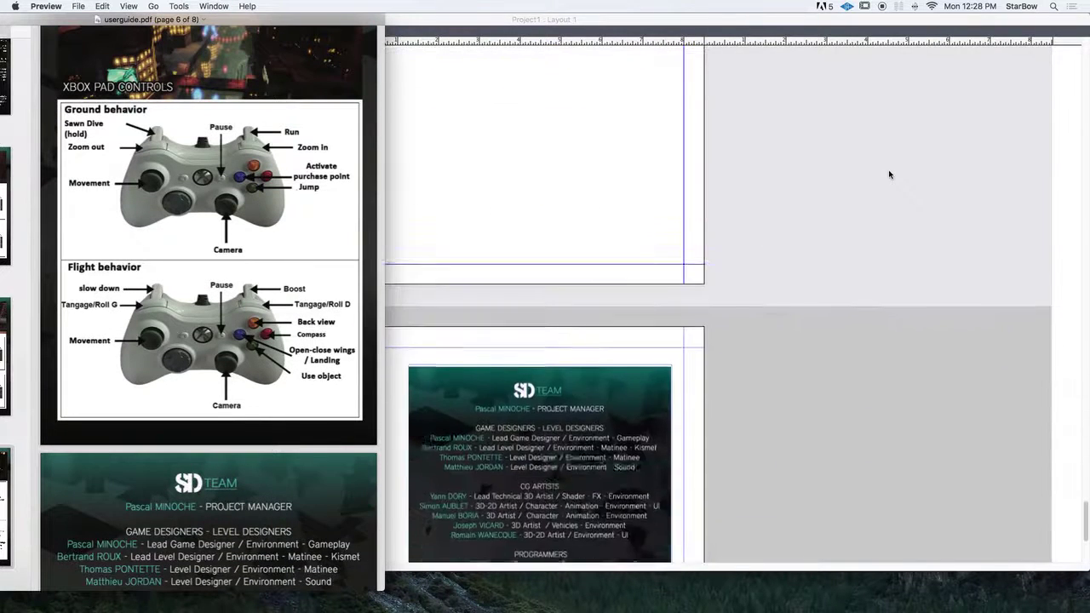
pyautogui.scroll(-10, 362, 501)
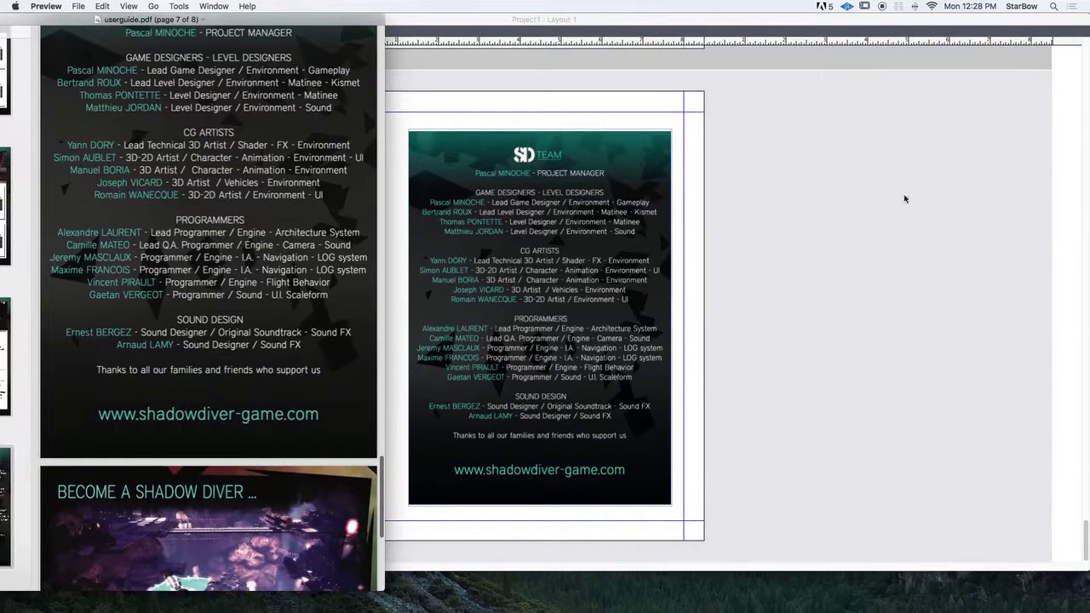
pyautogui.moveTo(31, 20); pyautogui.dragTo(331, 31)
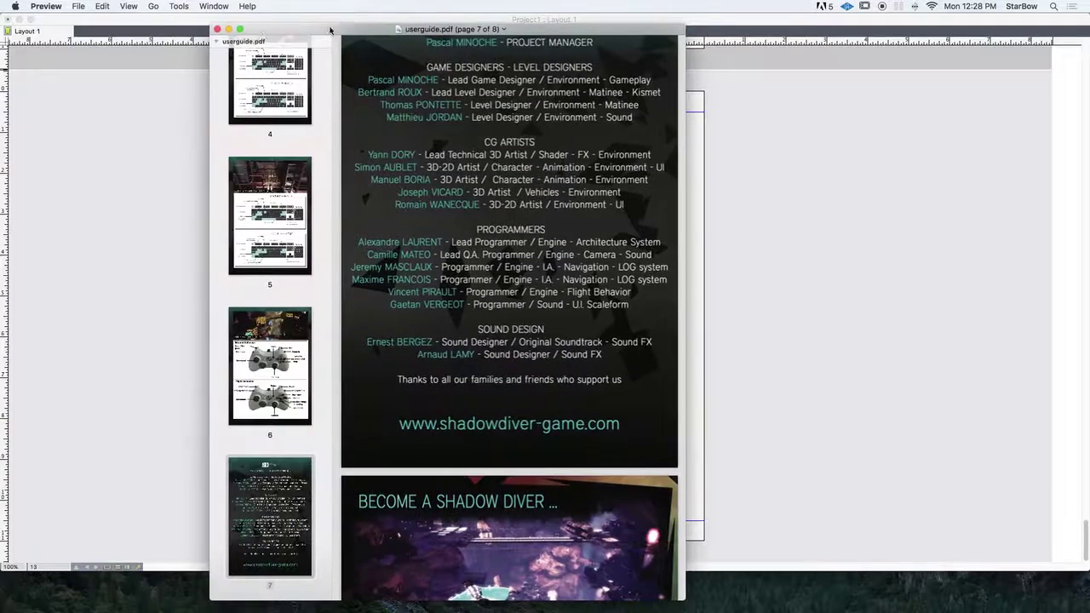
# Close the userguide.pdf Preview window and scroll the layout back to the Shadow Diver cover
pyautogui.click(217, 30)
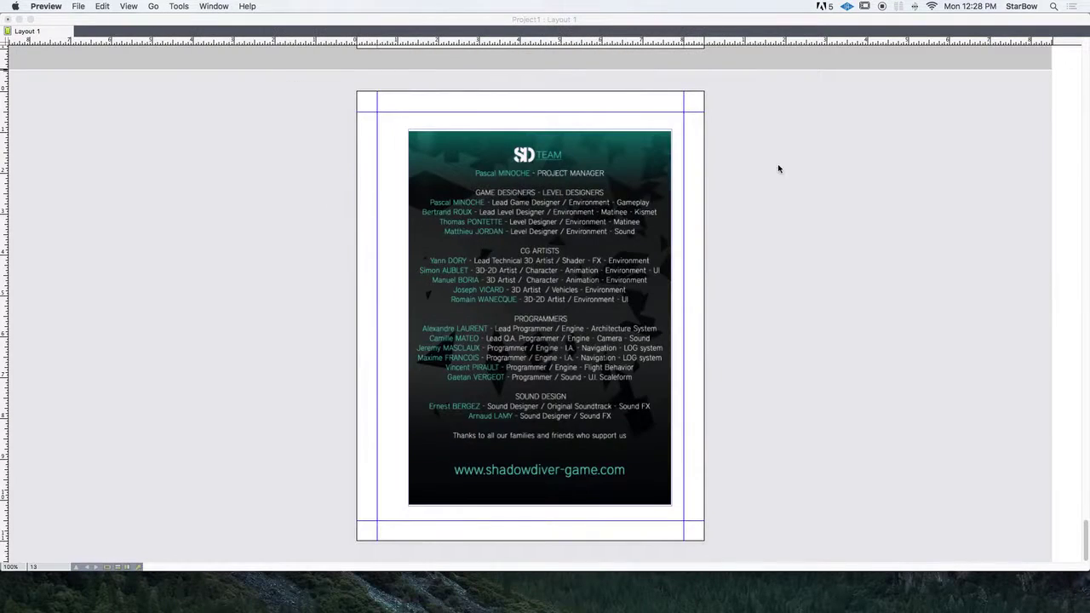
pyautogui.scroll(20, 778, 169)
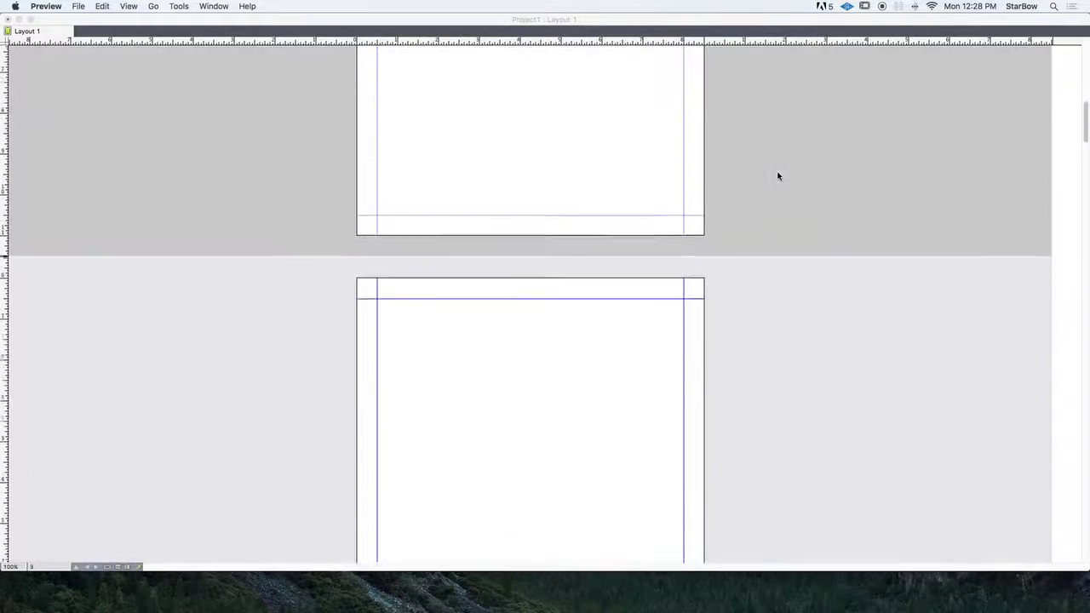
pyautogui.scroll(5, 777, 176)
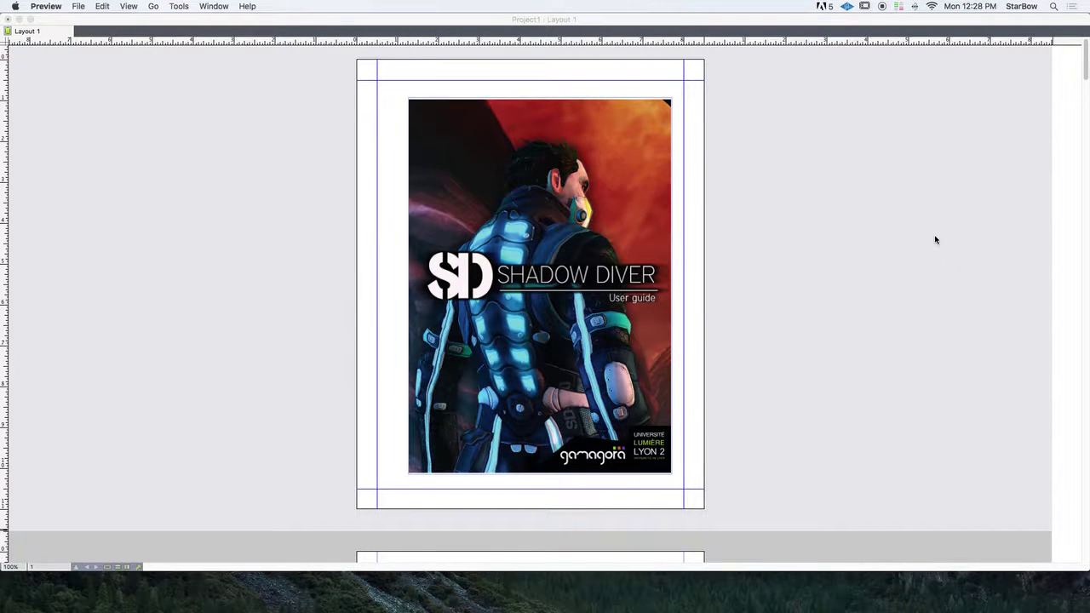
pyautogui.scroll(-20, 935, 239)
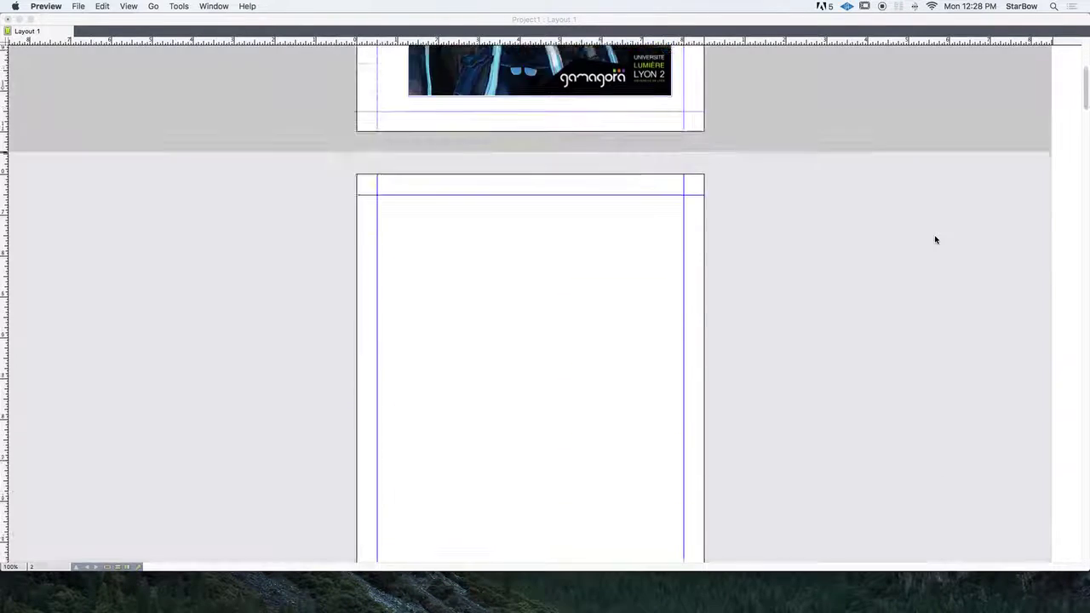
pyautogui.scroll(20, 935, 239)
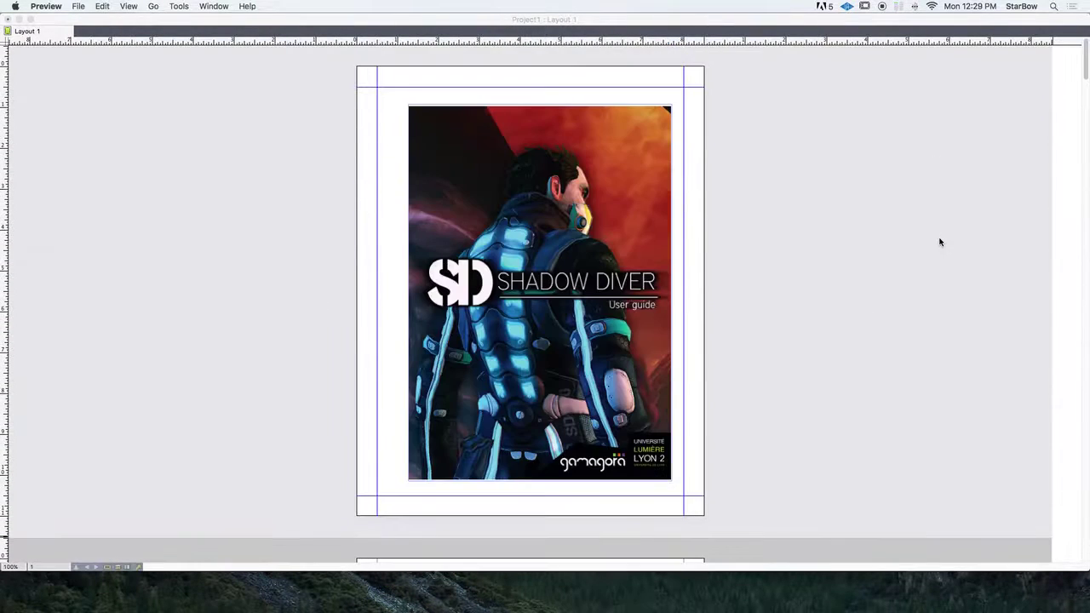